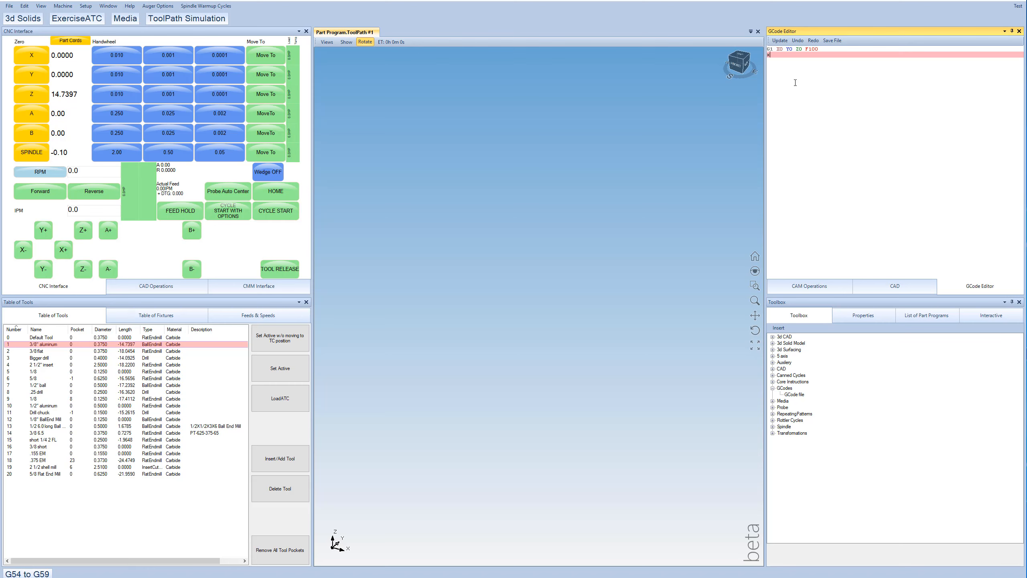
- Add X1 and Y1 move lines below the G1 line, update the toolpath, and fit it in the 3D view
{"action": "key", "text": "Return"}
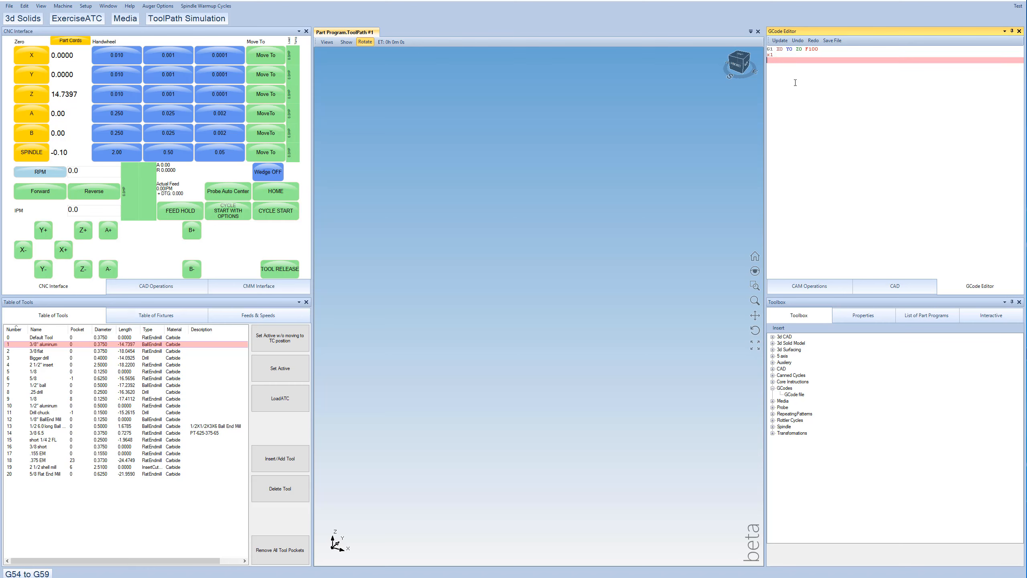
{"action": "key", "text": "Up"}
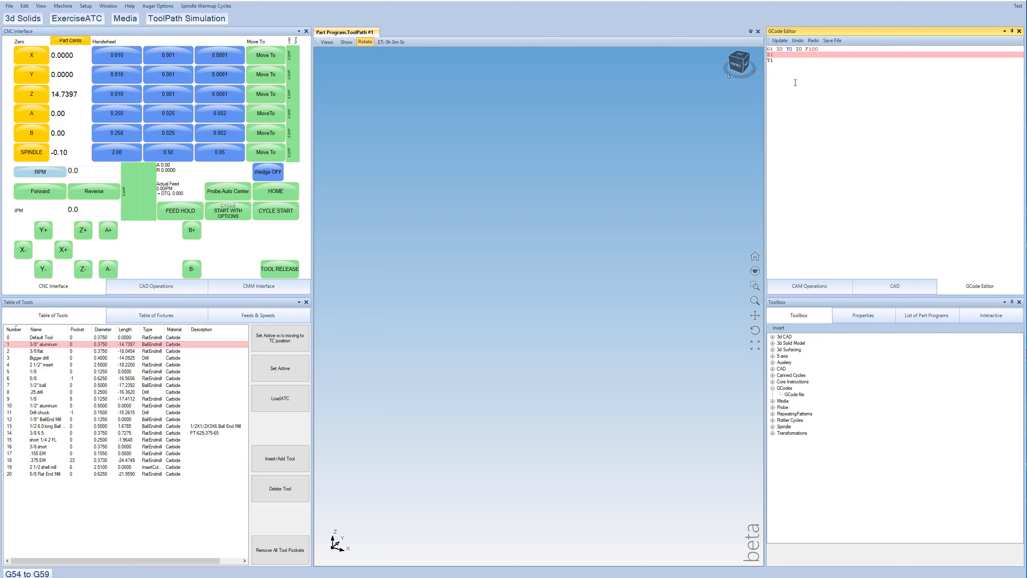
{"action": "key", "text": "Down"}
{"action": "left_click", "coordinate": [779, 41]}
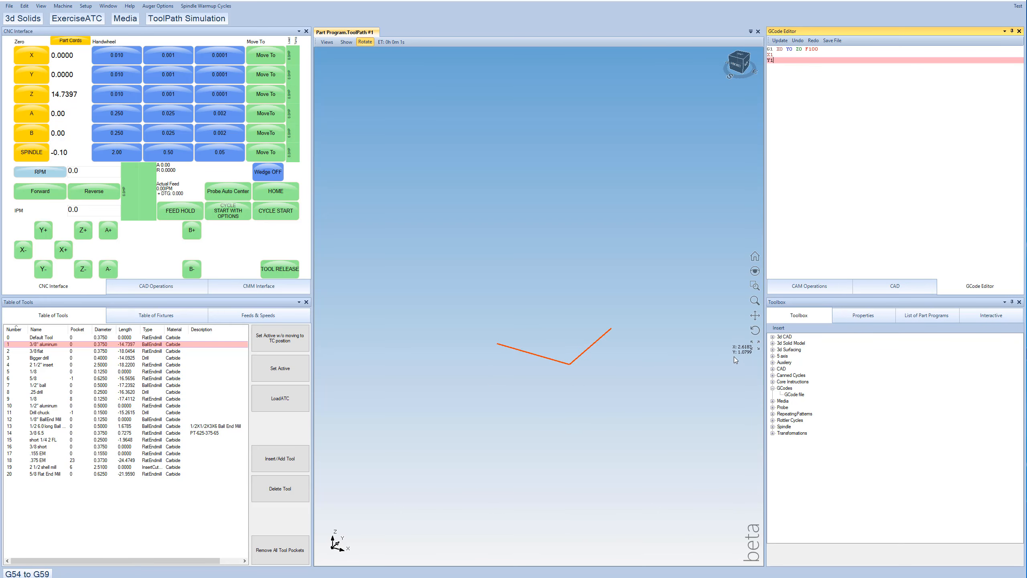
{"action": "left_click", "coordinate": [755, 344]}
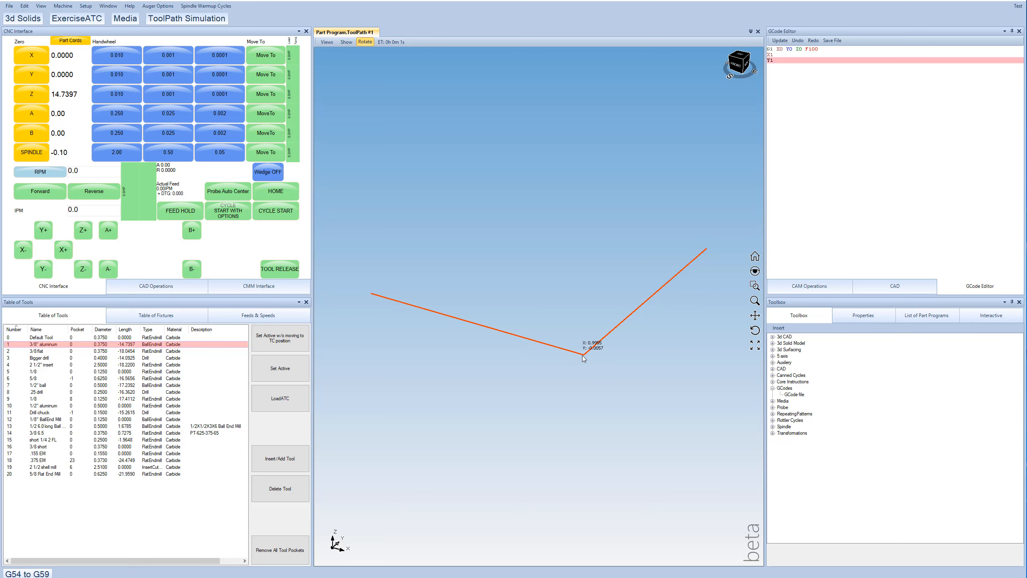
- Play the two-line toolpath through the ToolPath Simulation, then close the simulation
{"action": "left_click", "coordinate": [186, 19]}
{"action": "left_click_drag", "start_coordinate": [16, 101], "coordinate": [24, 129]}
{"action": "left_click", "coordinate": [415, 265]}
- Append the arc line G2 R1 X3 to the end of the G-code and update the toolpath
{"action": "left_click", "coordinate": [882, 135]}
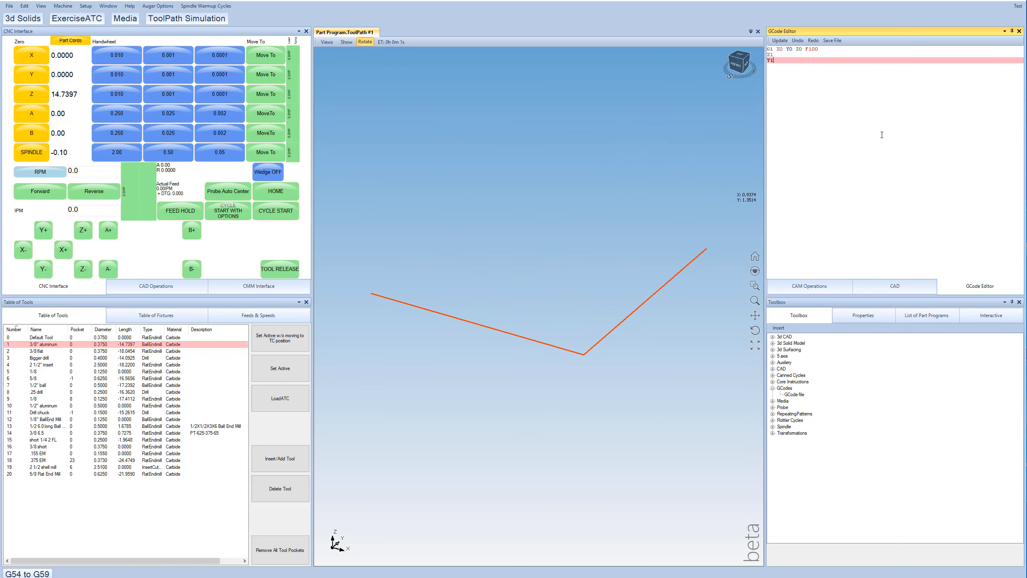
{"action": "key", "text": "Return"}
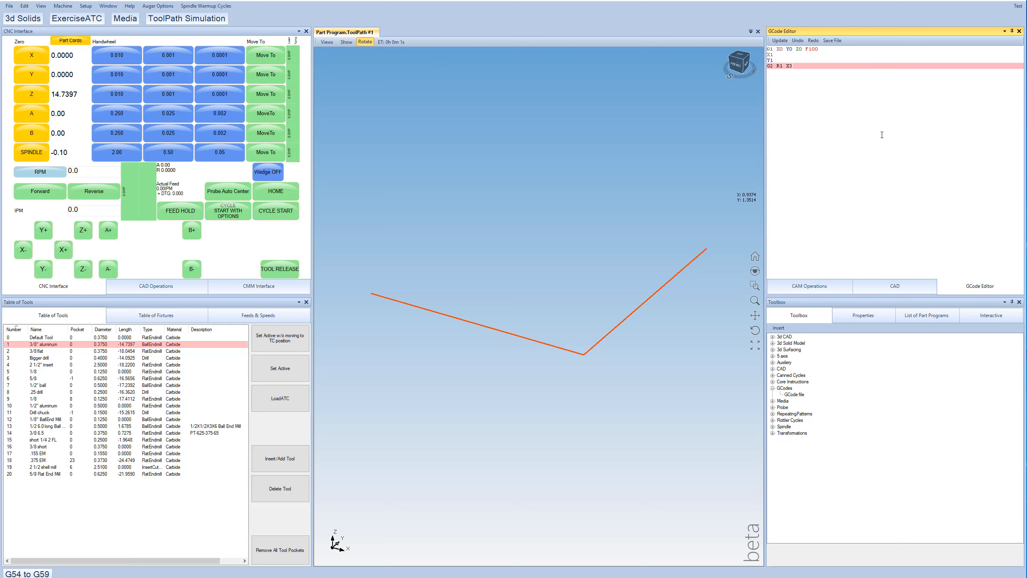
{"action": "left_click", "coordinate": [779, 41]}
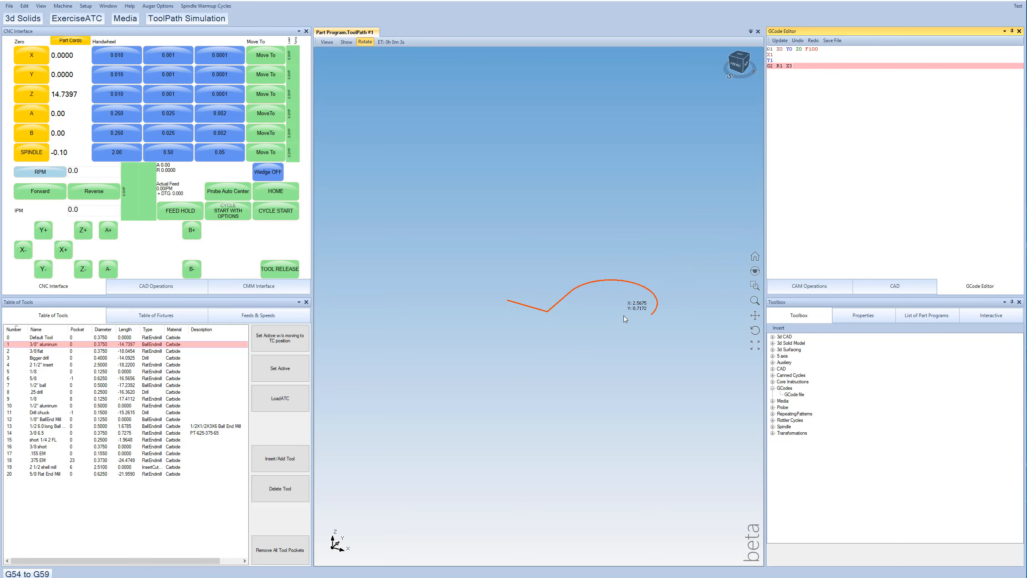
{"action": "scroll", "coordinate": [649, 306], "scroll_direction": "up", "scroll_amount": 1}
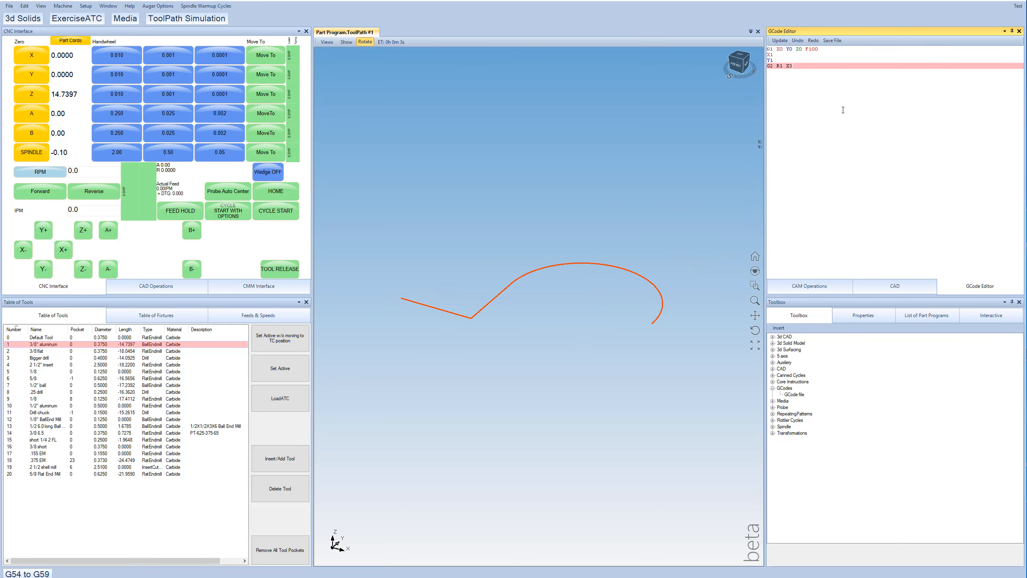
- Append the line G1 Y0 after the arc and update the toolpath
{"action": "key", "text": "Return"}
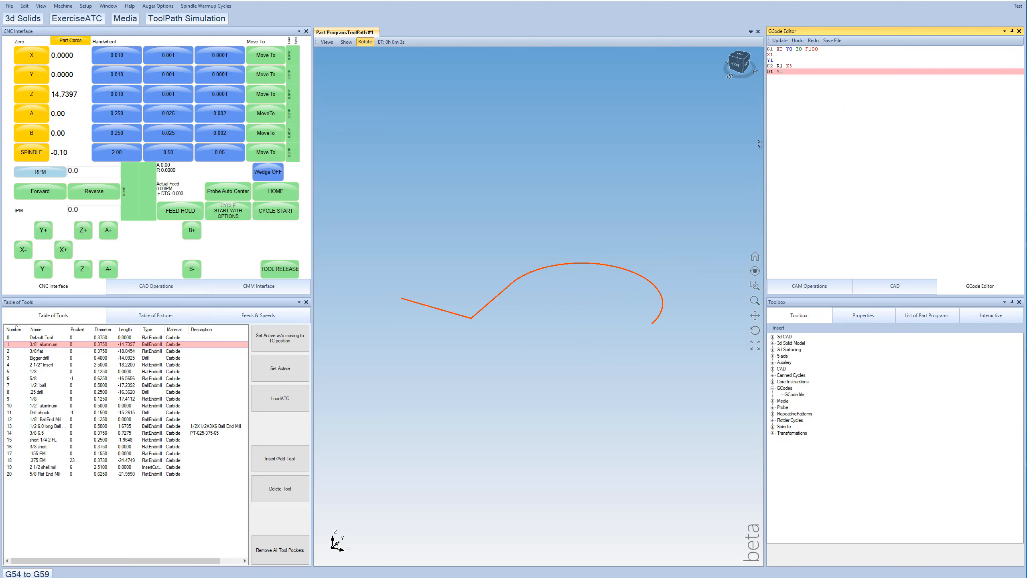
{"action": "left_click", "coordinate": [783, 43]}
{"action": "left_click_drag", "start_coordinate": [557, 361], "coordinate": [557, 388]}
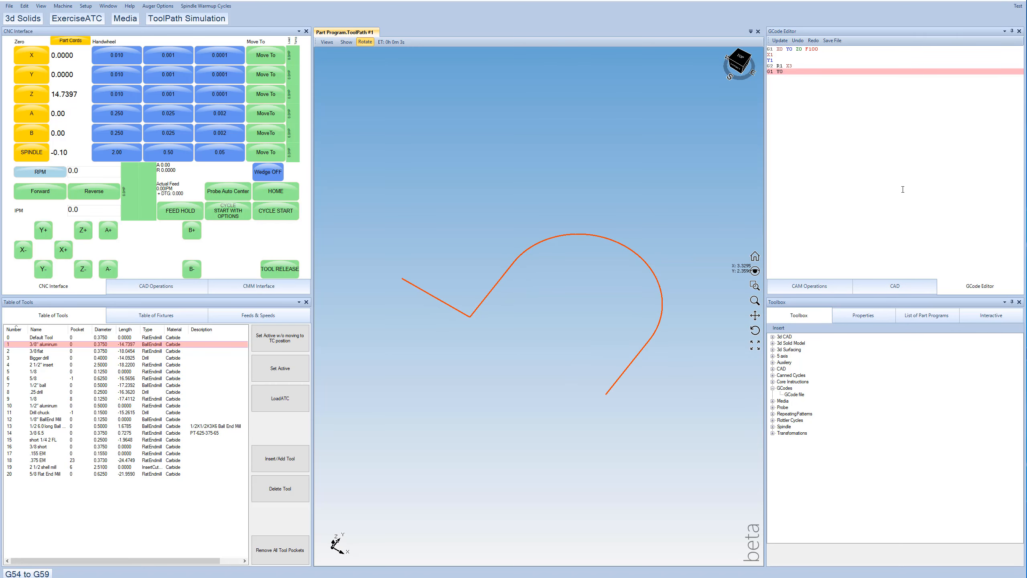
- Append a final X4 move line to the G-code and update the toolpath
{"action": "left_click", "coordinate": [903, 147]}
{"action": "key", "text": "Return"}
{"action": "type", "text": "X4"}
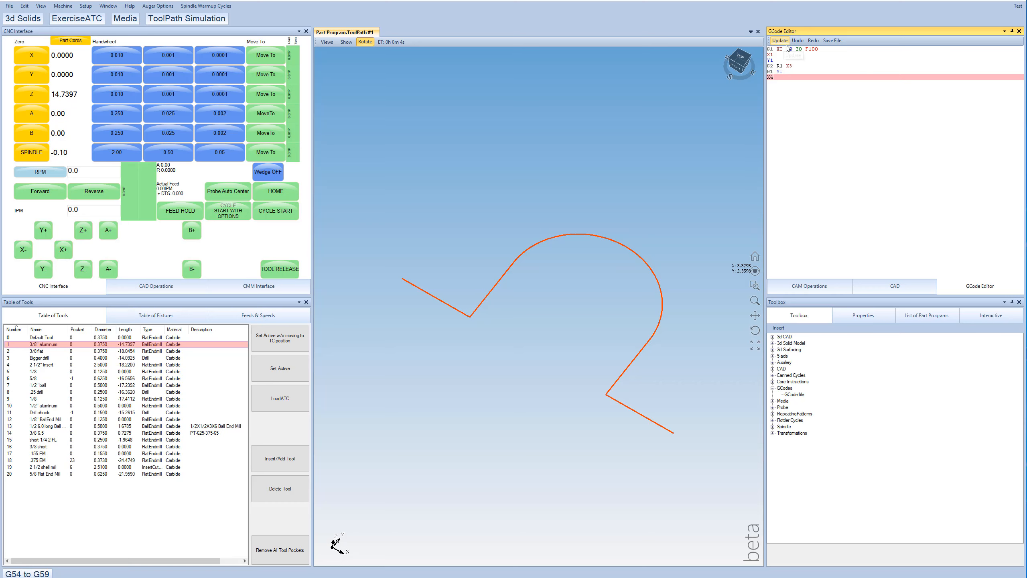
{"action": "left_click_drag", "start_coordinate": [469, 315], "coordinate": [510, 308]}
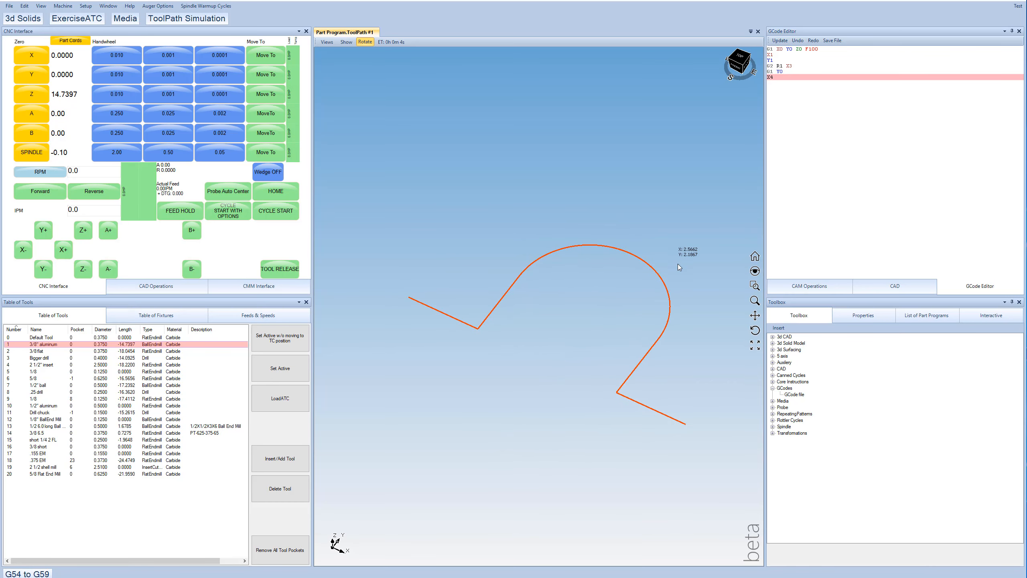
- Simulate the completed toolpath, then run the machining cycle and watch the tool follow the path
{"action": "left_click", "coordinate": [186, 20]}
{"action": "mouse_move", "coordinate": [25, 101]}
{"action": "left_mouse_down"}
{"action": "mouse_move", "coordinate": [804, 101]}
{"action": "mouse_move", "coordinate": [47, 103]}
{"action": "mouse_move", "coordinate": [205, 110]}
{"action": "mouse_move", "coordinate": [15, 102]}
{"action": "left_mouse_up"}
{"action": "left_click", "coordinate": [278, 215]}
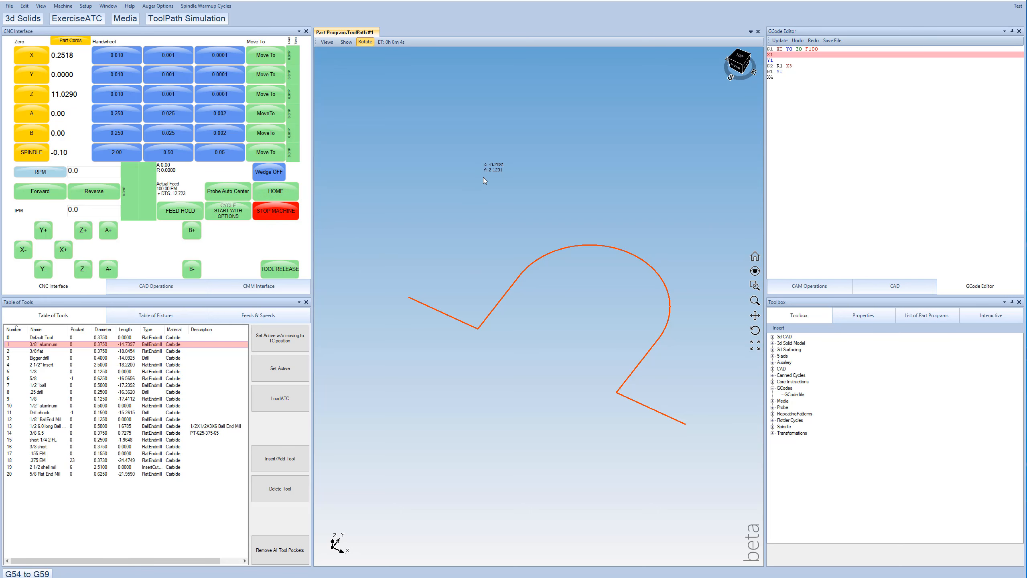
{"action": "scroll", "coordinate": [513, 298], "scroll_direction": "down", "scroll_amount": 6}
{"action": "scroll", "coordinate": [564, 299], "scroll_direction": "up", "scroll_amount": 2}
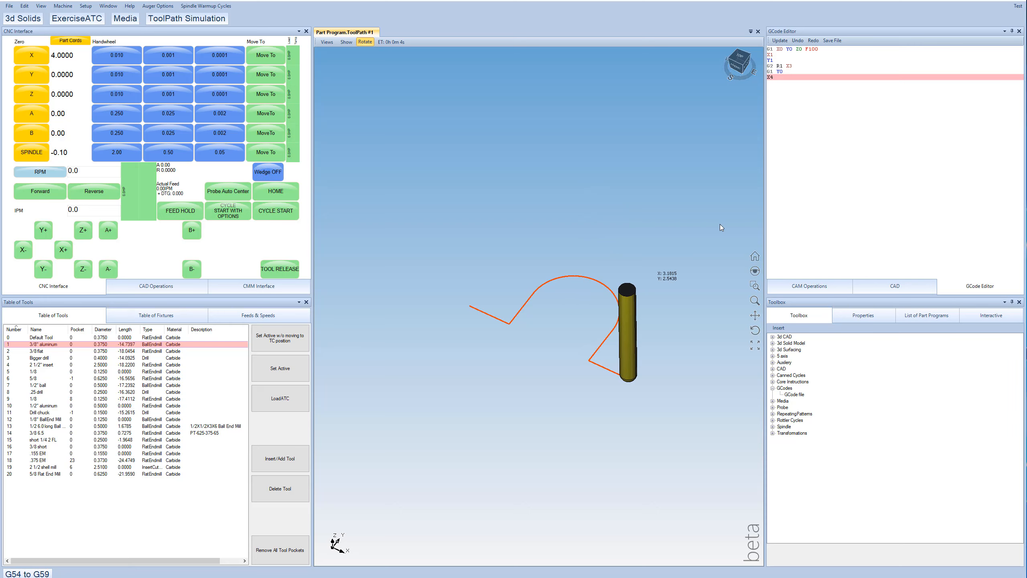
{"action": "left_click_drag", "start_coordinate": [541, 309], "coordinate": [545, 322]}
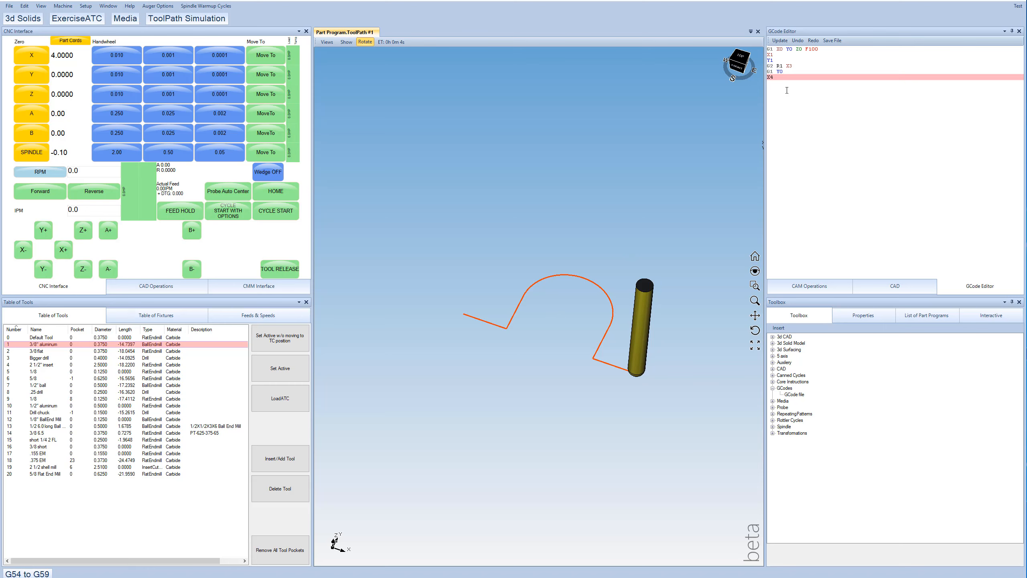
- Disable the first GCode file operation in the list of CAM operations
{"action": "left_click", "coordinate": [803, 287]}
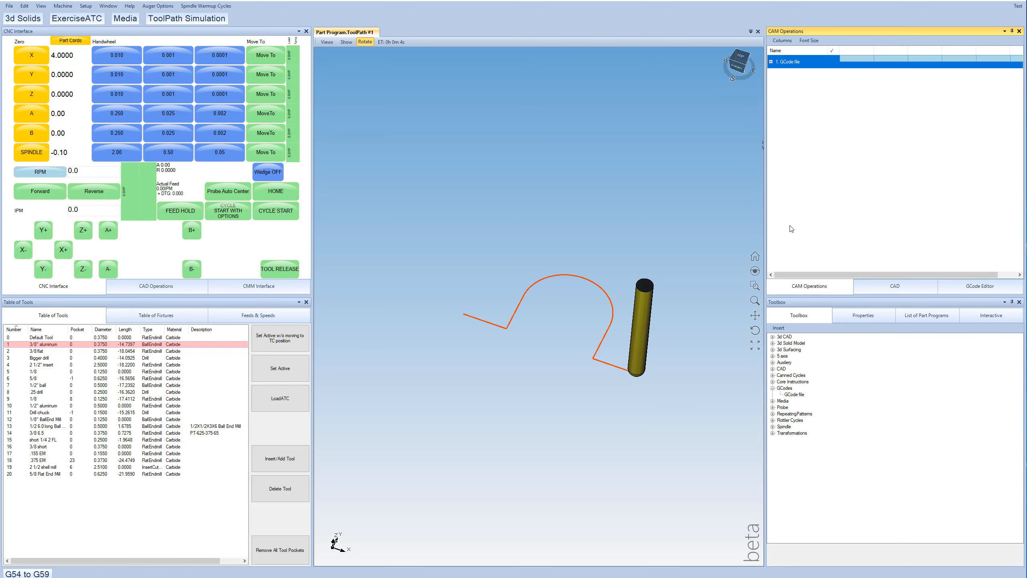
{"action": "right_click", "coordinate": [793, 63]}
{"action": "left_click", "coordinate": [813, 94]}
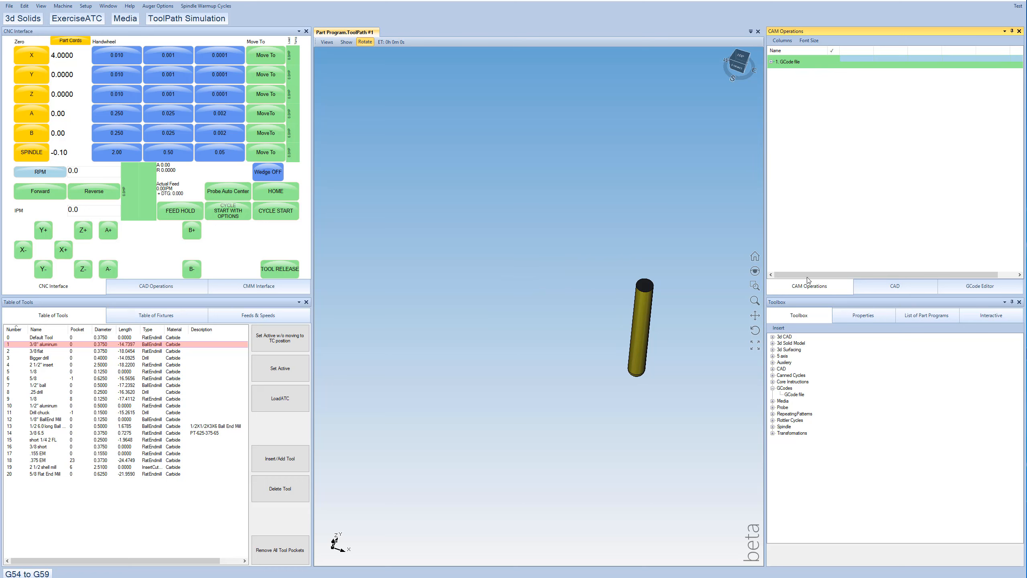
- Insert a second GCode file operation and load an existing G-code file from the Direct Path folder into it
{"action": "left_click_drag", "start_coordinate": [794, 394], "coordinate": [808, 184]}
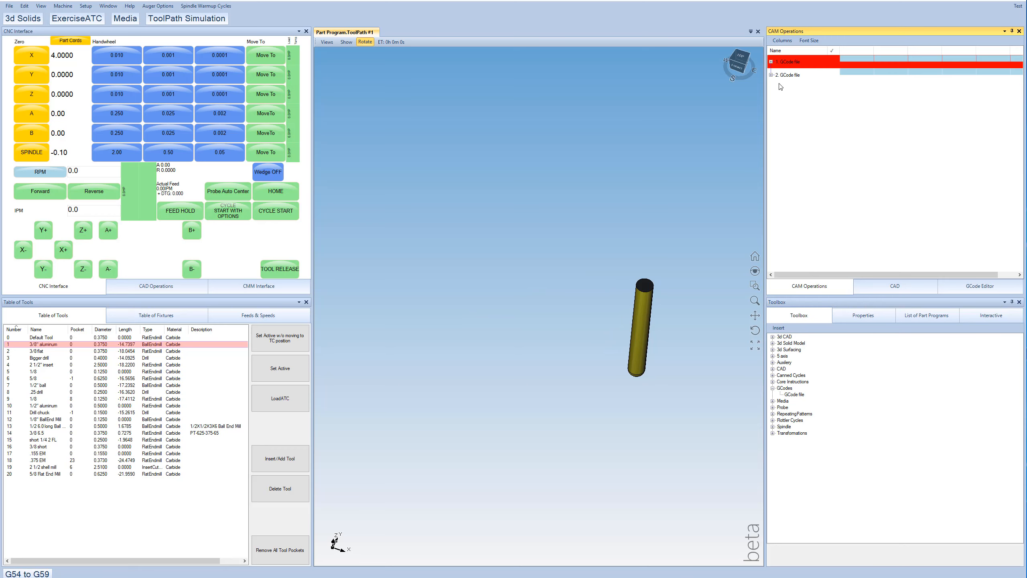
{"action": "left_click", "coordinate": [771, 75]}
{"action": "double_click", "coordinate": [858, 118]}
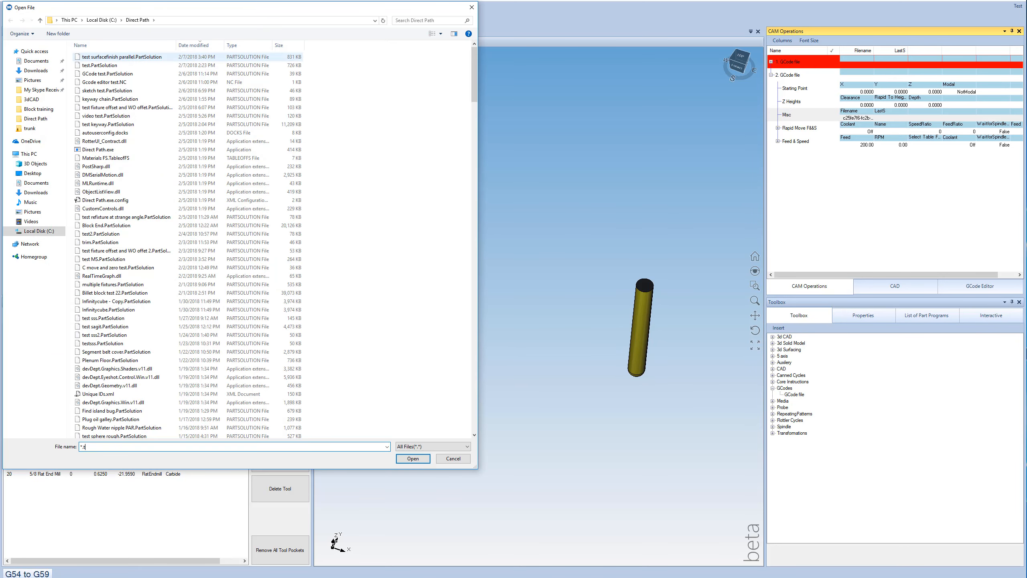
{"action": "key", "text": "Return"}
{"action": "double_click", "coordinate": [139, 60]}
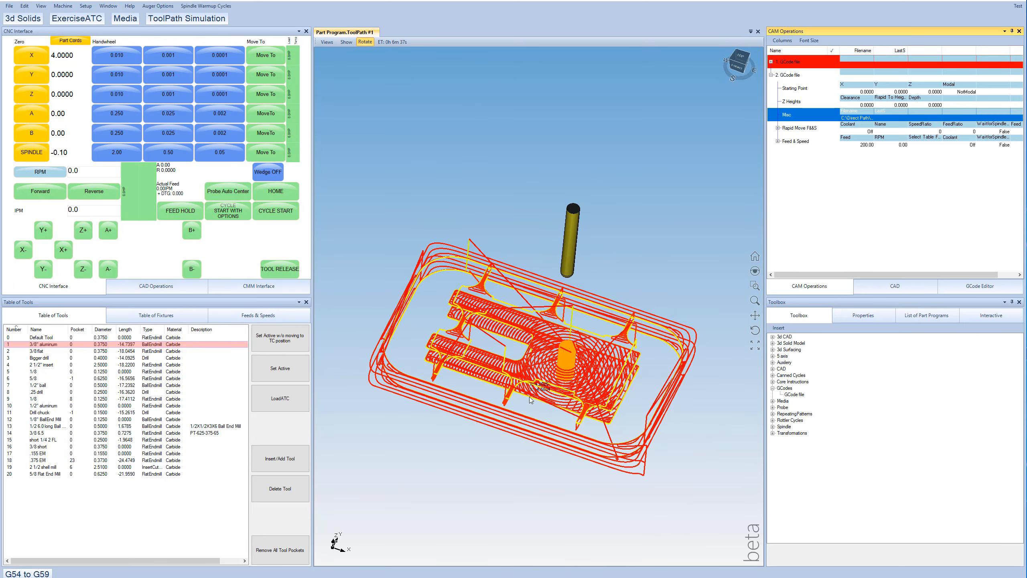
- Examine the loaded toolpath in the 3D view and its program in the GCode Editor
{"action": "scroll", "coordinate": [556, 370], "scroll_direction": "up", "scroll_amount": 4}
{"action": "scroll", "coordinate": [556, 371], "scroll_direction": "down", "scroll_amount": 5}
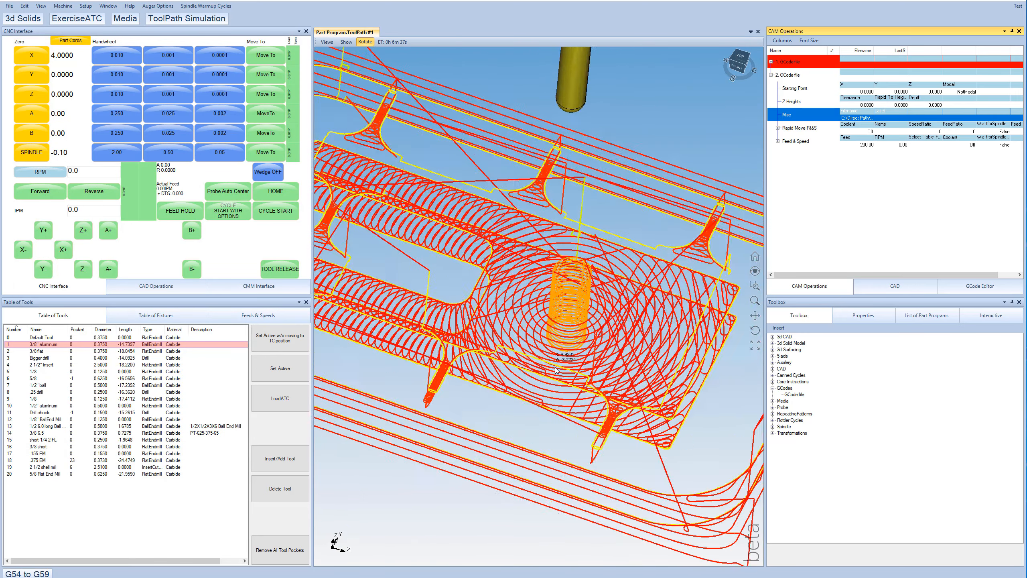
{"action": "scroll", "coordinate": [524, 307], "scroll_direction": "down", "scroll_amount": 2}
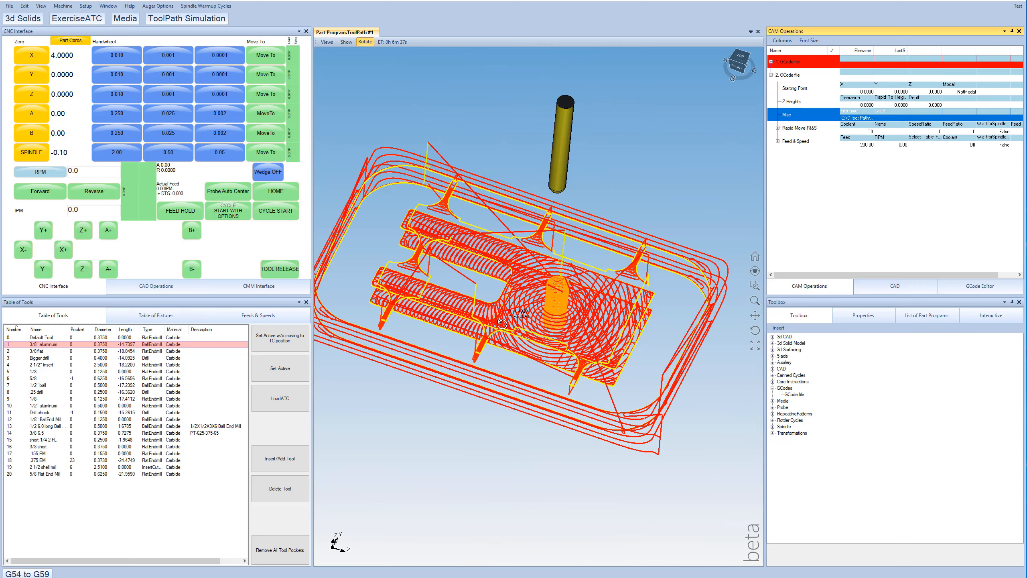
{"action": "mouse_move", "coordinate": [502, 324]}
{"action": "left_mouse_down"}
{"action": "mouse_move", "coordinate": [477, 285]}
{"action": "mouse_move", "coordinate": [494, 321]}
{"action": "left_mouse_up"}
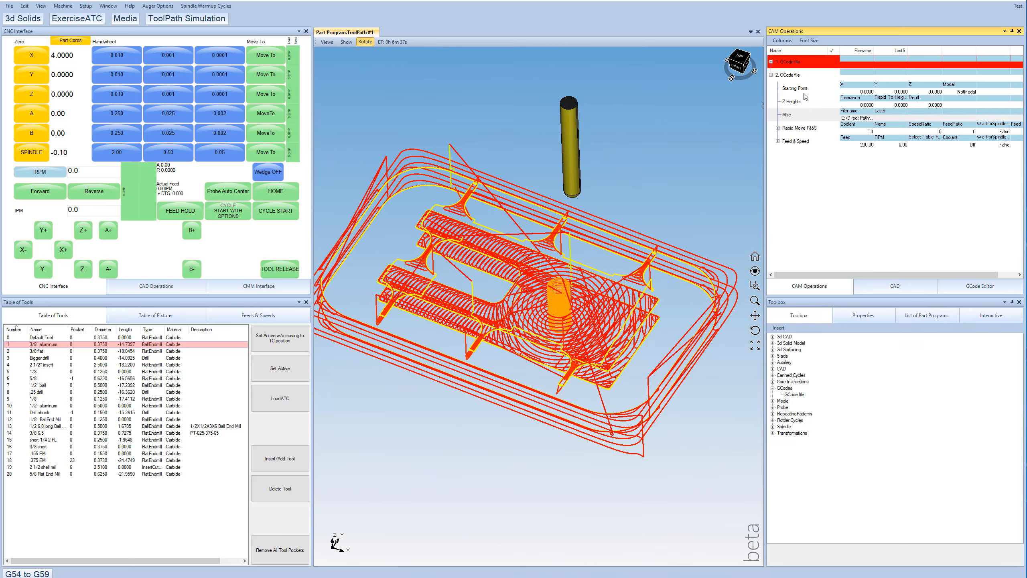
{"action": "left_click", "coordinate": [972, 288]}
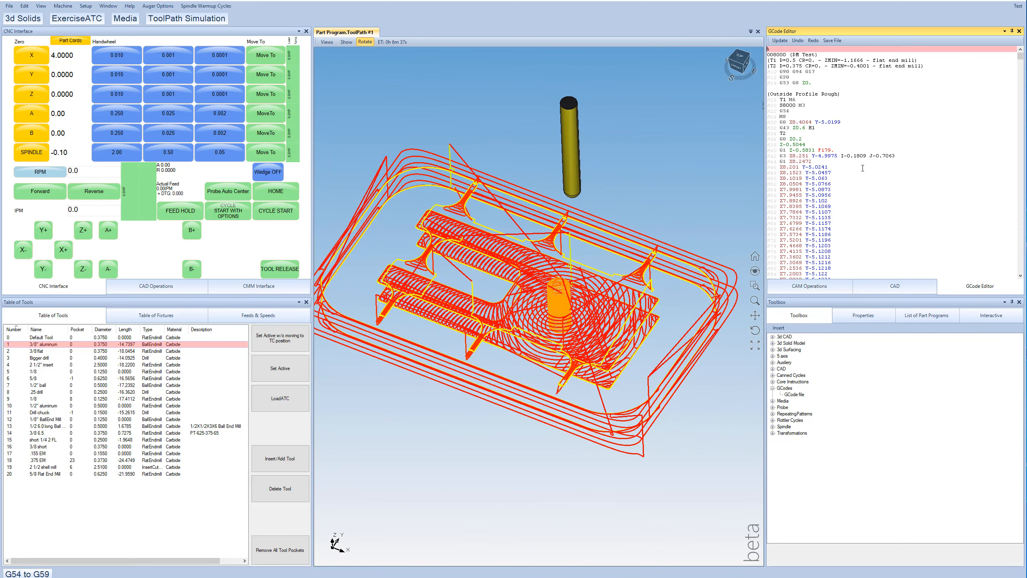
{"action": "mouse_move", "coordinate": [1019, 60]}
{"action": "left_mouse_down"}
{"action": "mouse_move", "coordinate": [1016, 75]}
{"action": "mouse_move", "coordinate": [1019, 56]}
{"action": "left_mouse_up"}
- Play the loaded program's toolpath in the ToolPath Simulation, then close the simulation
{"action": "left_click", "coordinate": [202, 18]}
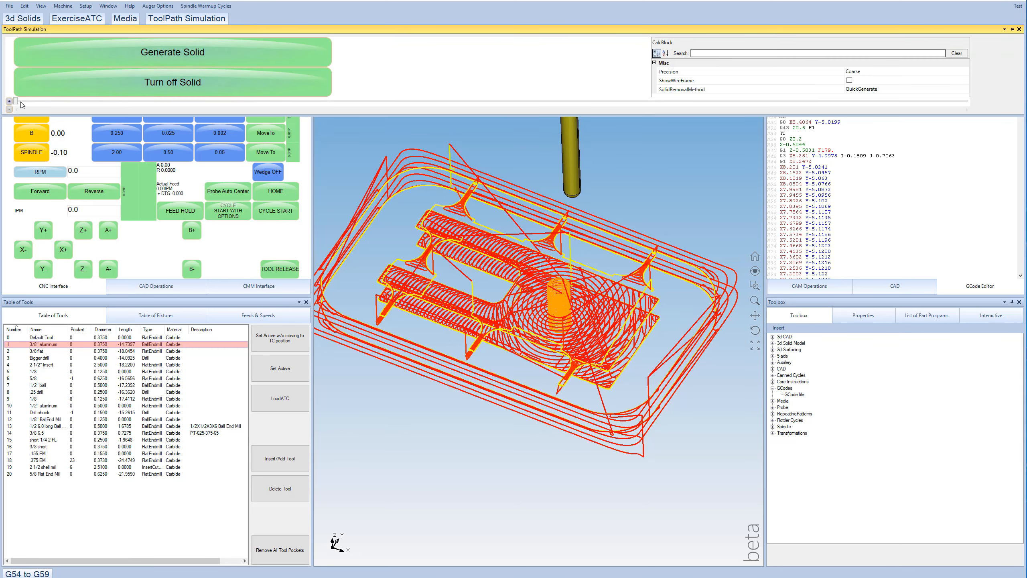
{"action": "mouse_move", "coordinate": [18, 102]}
{"action": "left_mouse_down"}
{"action": "mouse_move", "coordinate": [949, 100]}
{"action": "mouse_move", "coordinate": [9, 101]}
{"action": "left_mouse_up"}
{"action": "left_click", "coordinate": [576, 192]}
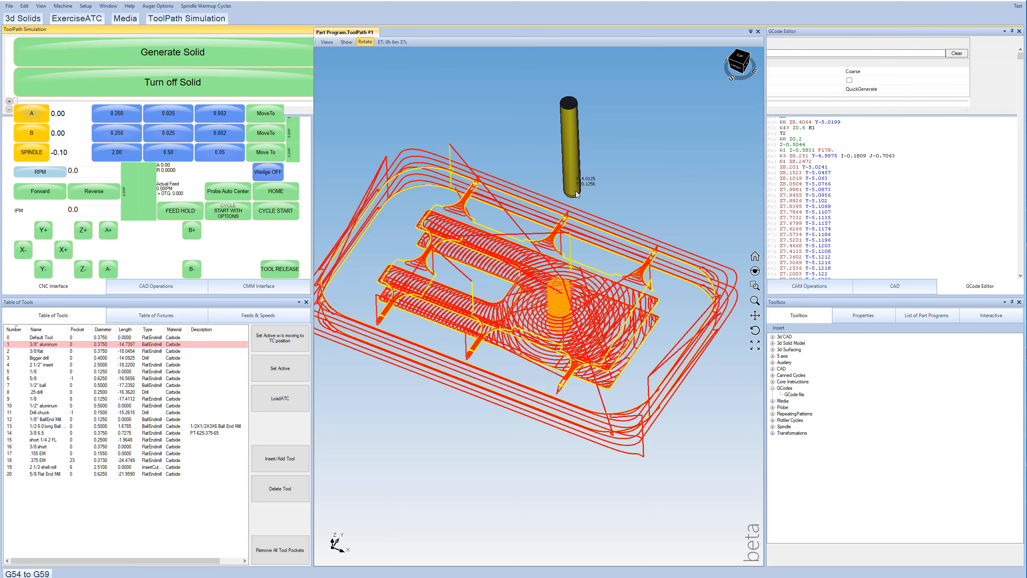
- Start the machining cycle for the loaded program and stop the machine partway through
{"action": "left_click", "coordinate": [285, 212]}
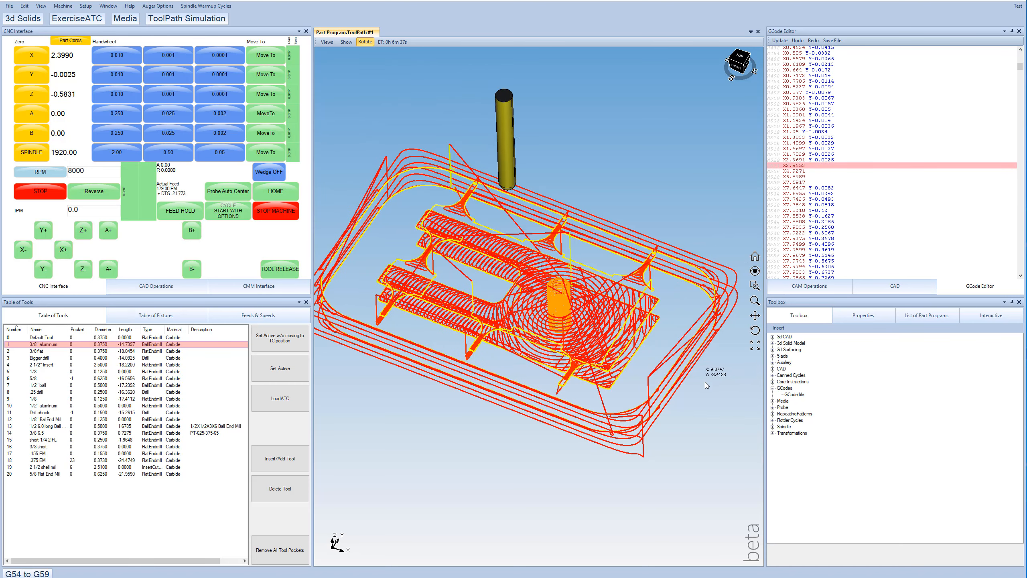
{"action": "left_click", "coordinate": [268, 213]}
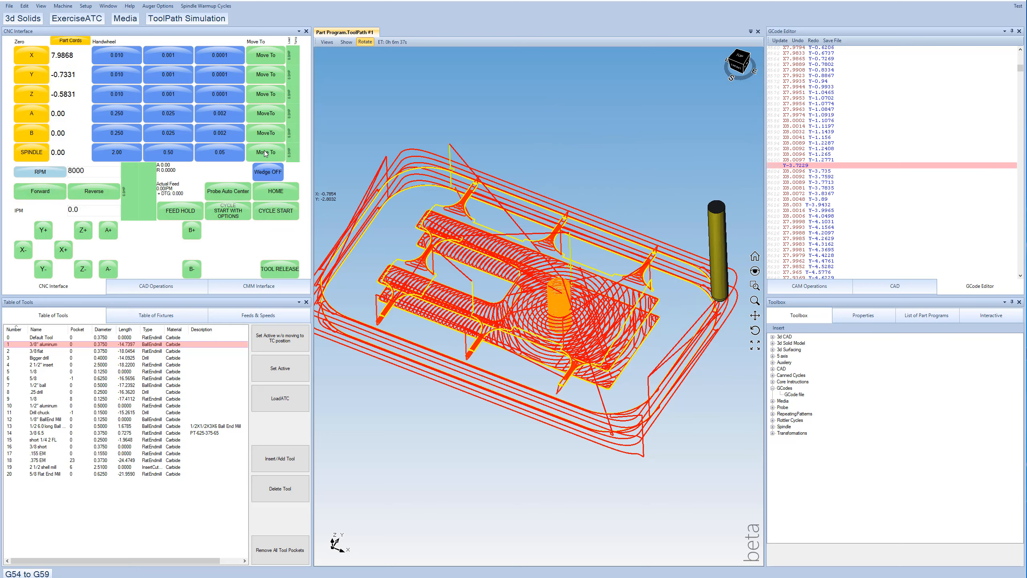
- Start the cycle with options from the G-code line containing Y-3.9287 I-0.0489 J-0.0104, then stop the machine
{"action": "scroll", "coordinate": [922, 197], "scroll_direction": "down", "scroll_amount": 20}
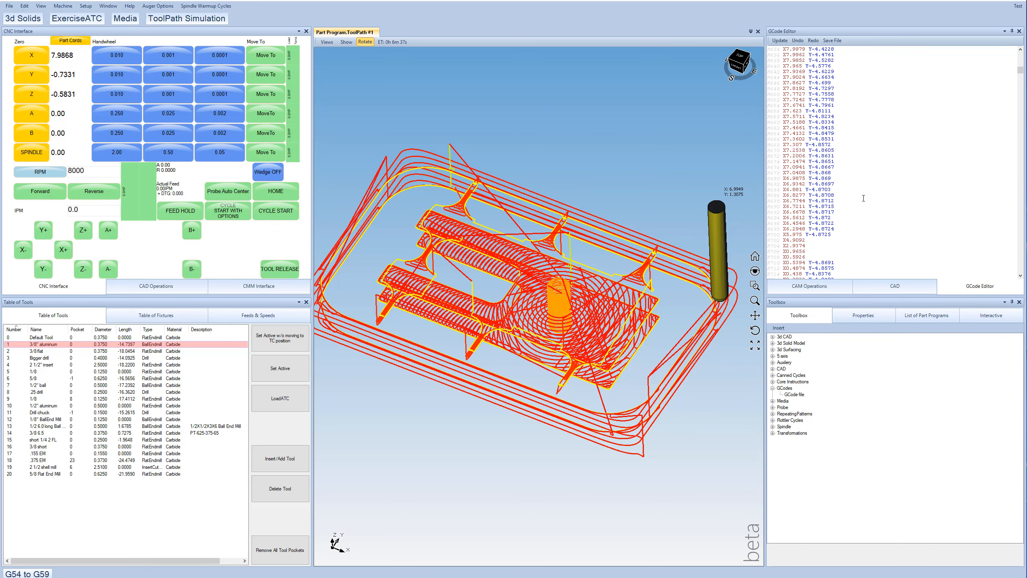
{"action": "scroll", "coordinate": [863, 197], "scroll_direction": "down", "scroll_amount": 2}
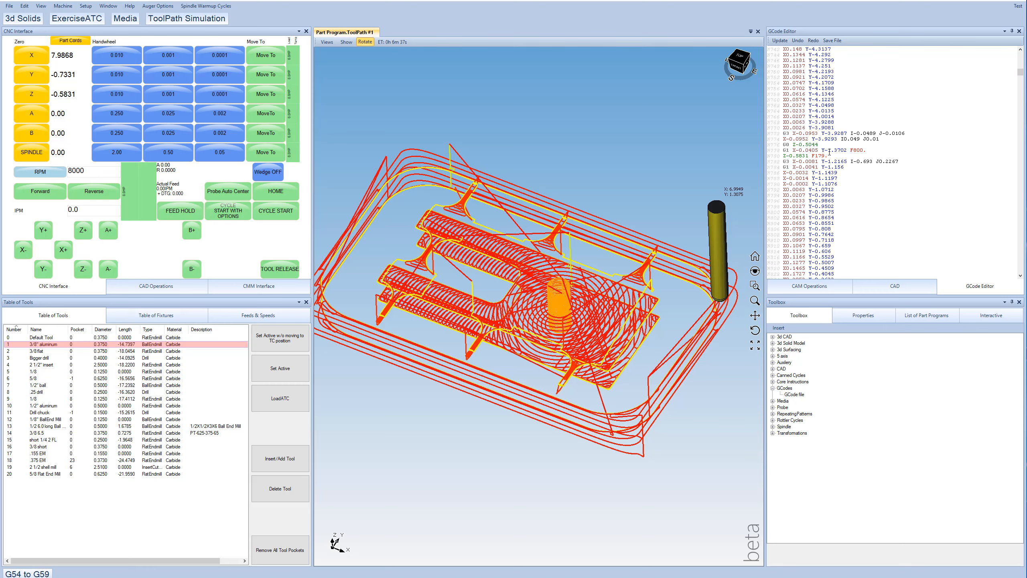
{"action": "left_click", "coordinate": [784, 133]}
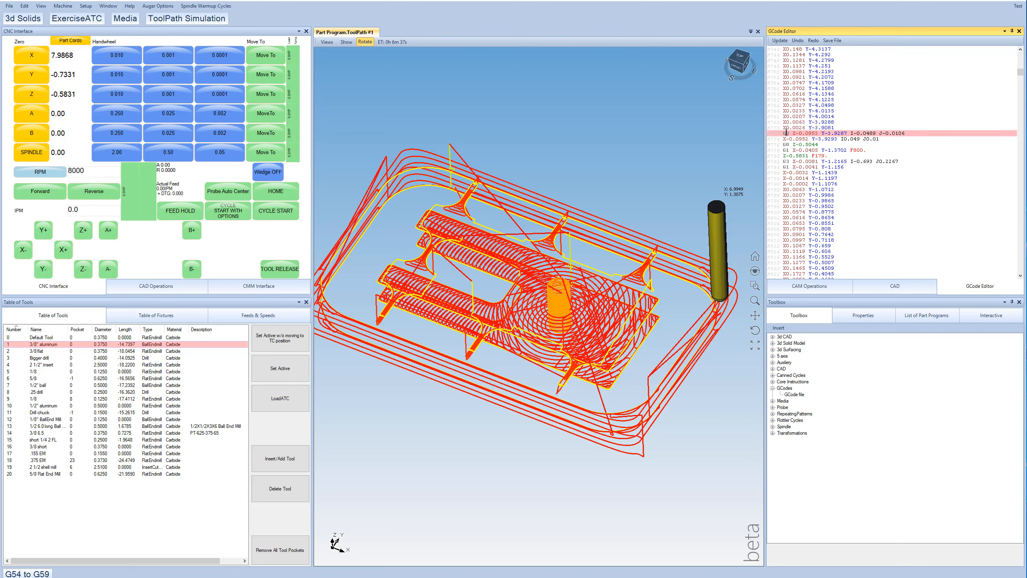
{"action": "left_click", "coordinate": [226, 214]}
{"action": "left_click", "coordinate": [320, 352]}
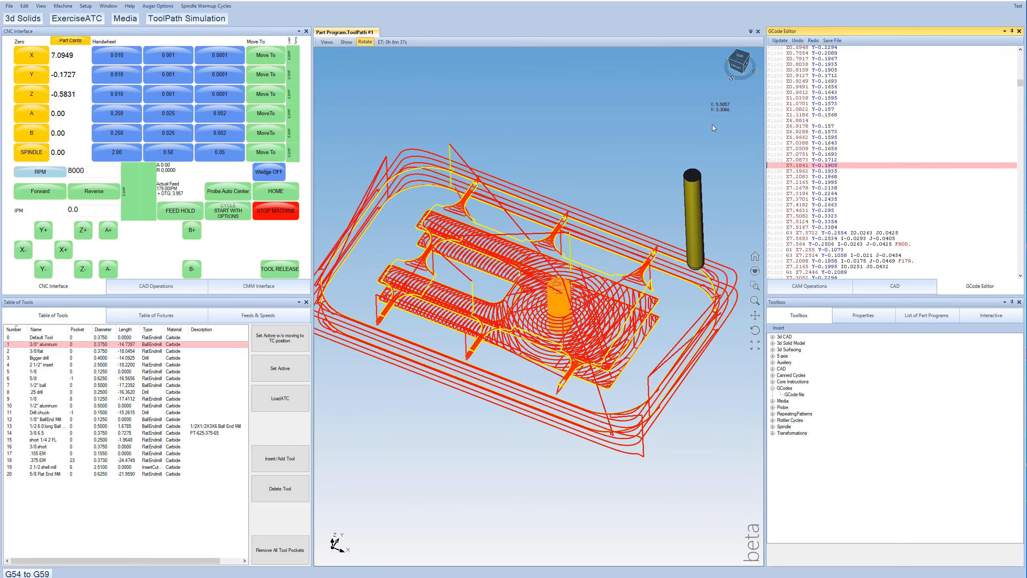
{"action": "left_click", "coordinate": [286, 216]}
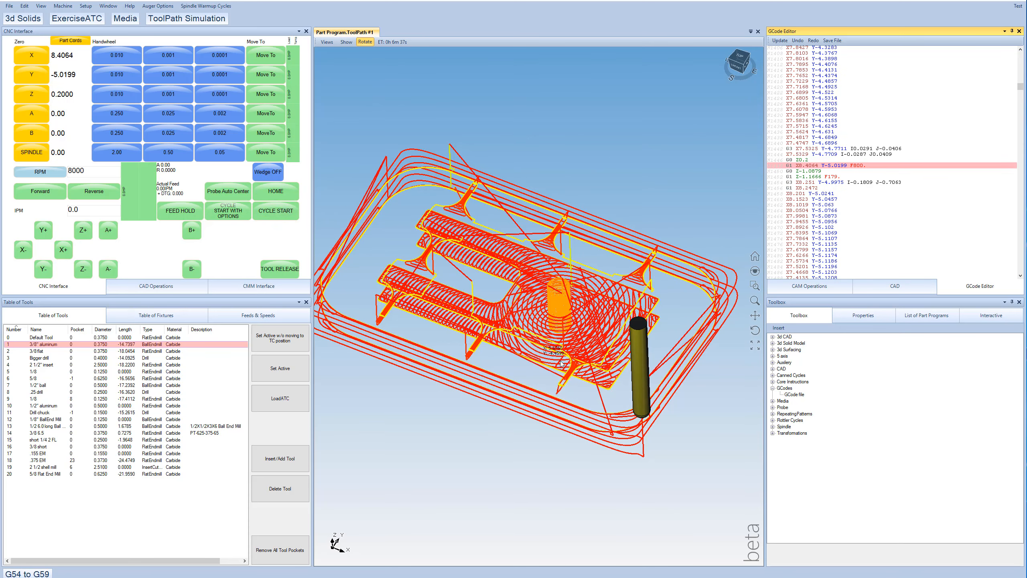
{"action": "scroll", "coordinate": [530, 304], "scroll_direction": "down", "scroll_amount": 3}
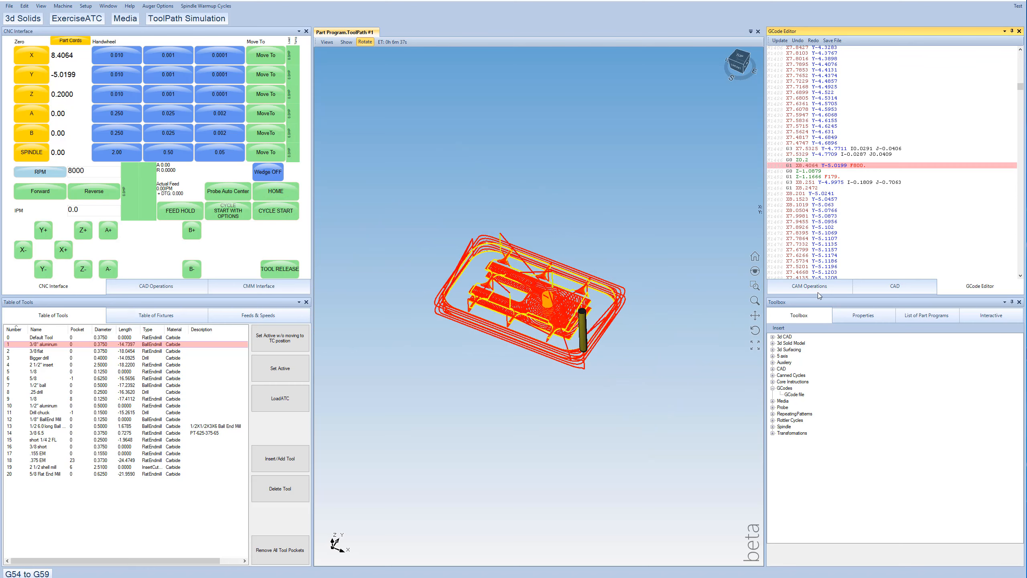
- In the CAM Operations list, disable the second GCode file operation and enable the first one
{"action": "left_click", "coordinate": [798, 286]}
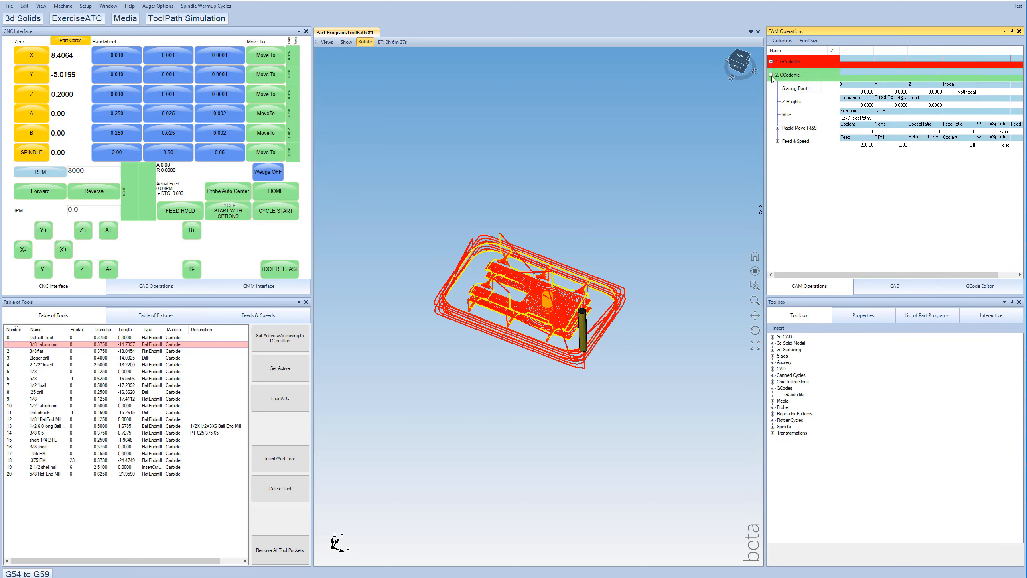
{"action": "right_click", "coordinate": [788, 75]}
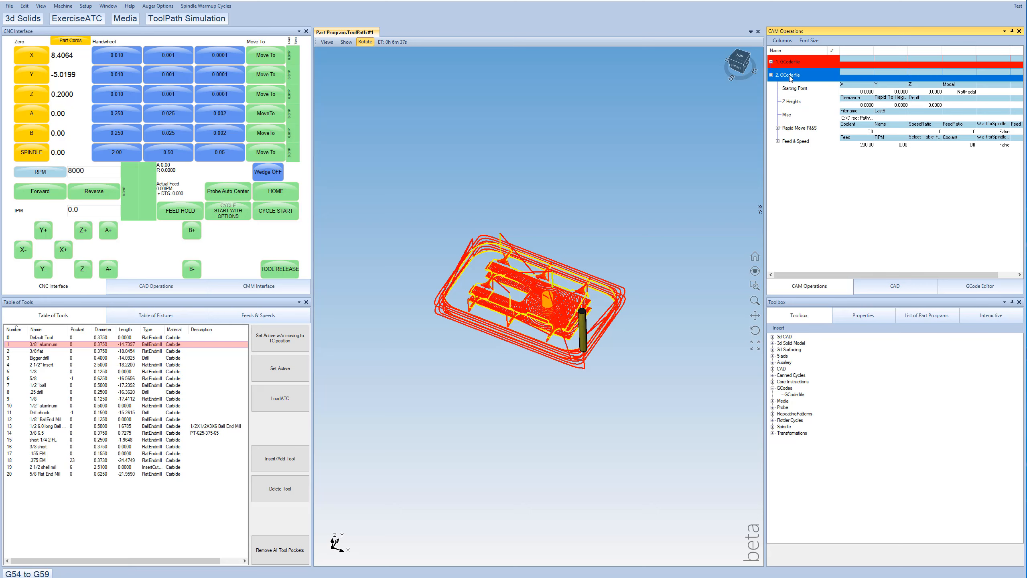
{"action": "left_click", "coordinate": [795, 64]}
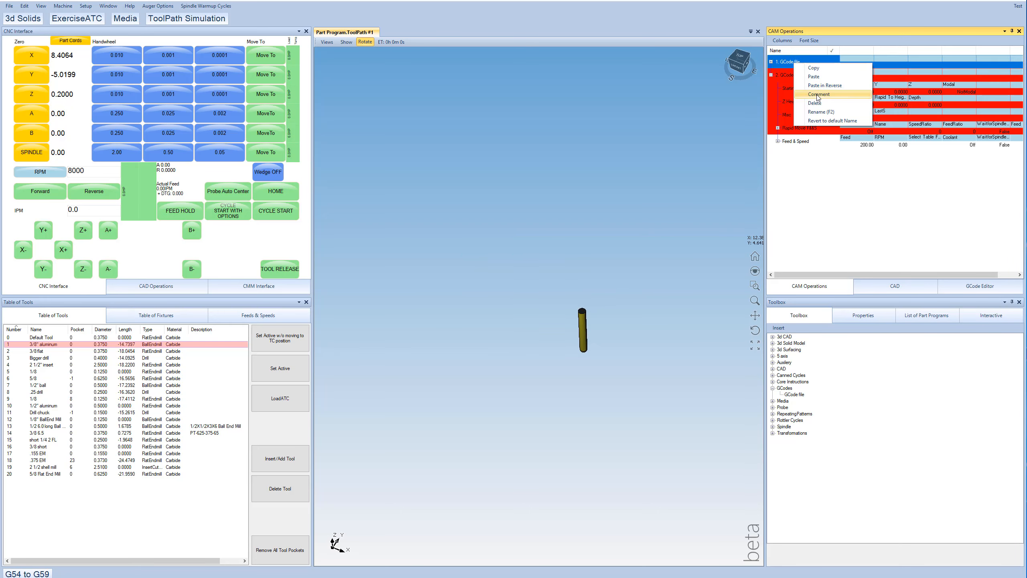
- Rename the first GCode file operation to "Small File" and the second to "Big File"
{"action": "double_click", "coordinate": [791, 63]}
{"action": "type", "text": "Small File"}
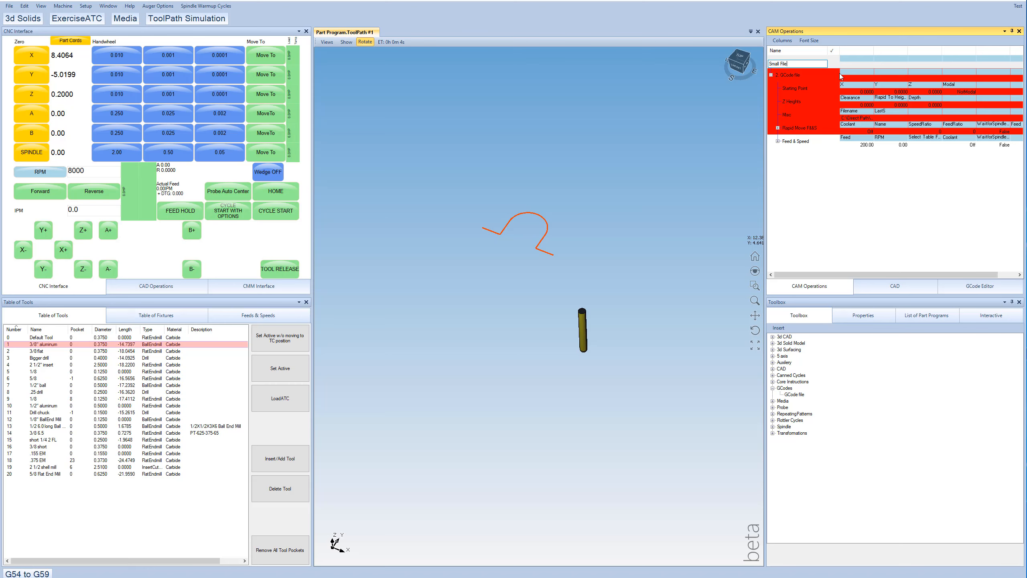
{"action": "key", "text": "Return"}
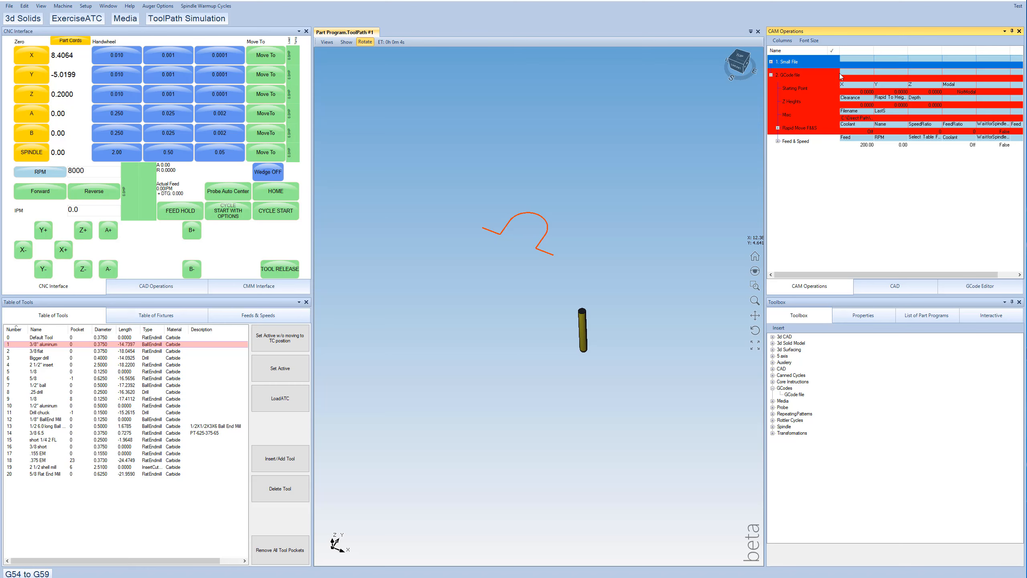
{"action": "double_click", "coordinate": [797, 77]}
{"action": "type", "text": "Big"}
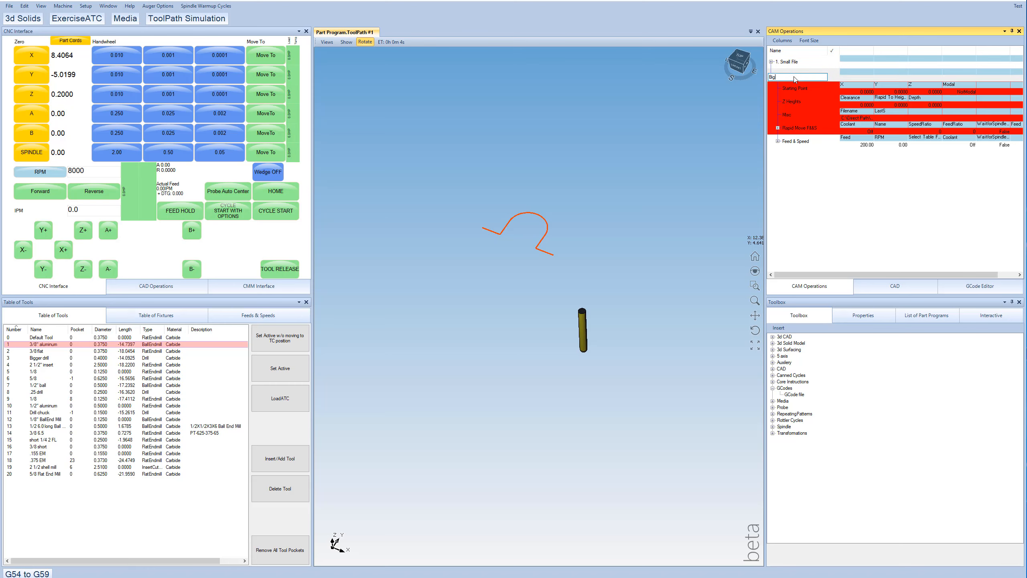
{"action": "type", "text": " File"}
{"action": "key", "text": "Return"}
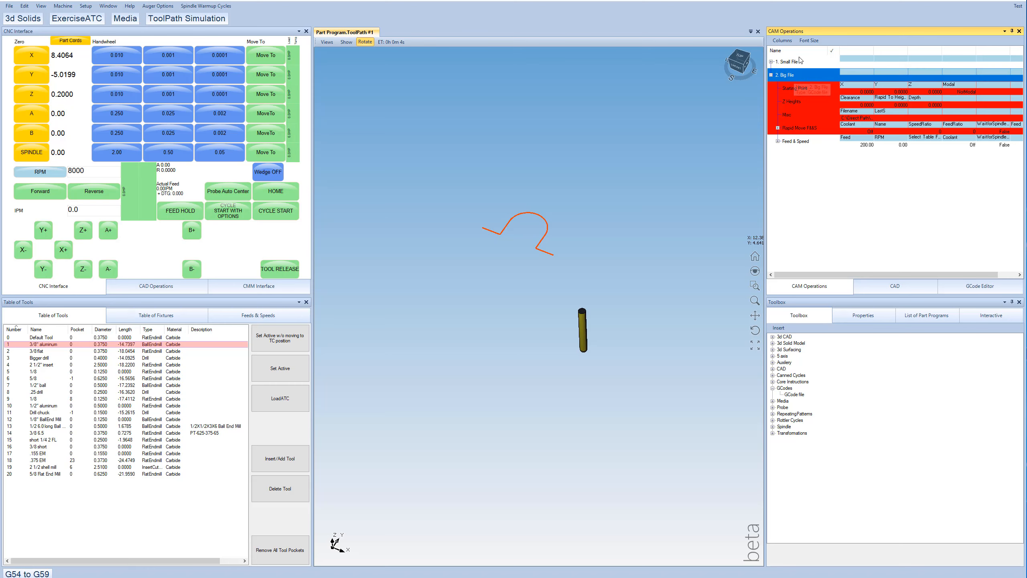
{"action": "left_click", "coordinate": [821, 175]}
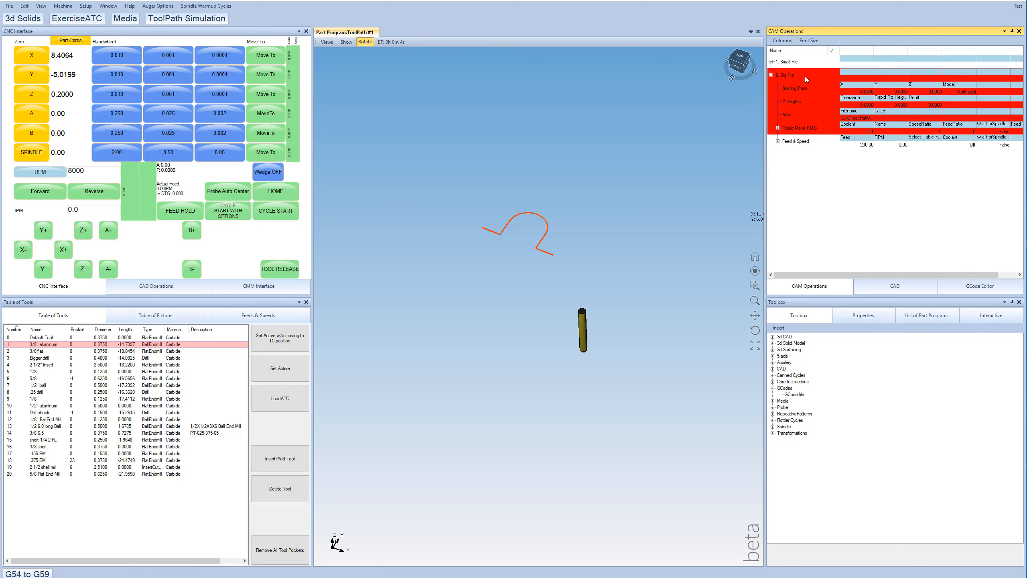
- Try setting the Small File operation's starting point to Y 5, then undo the change
{"action": "left_click", "coordinate": [771, 61]}
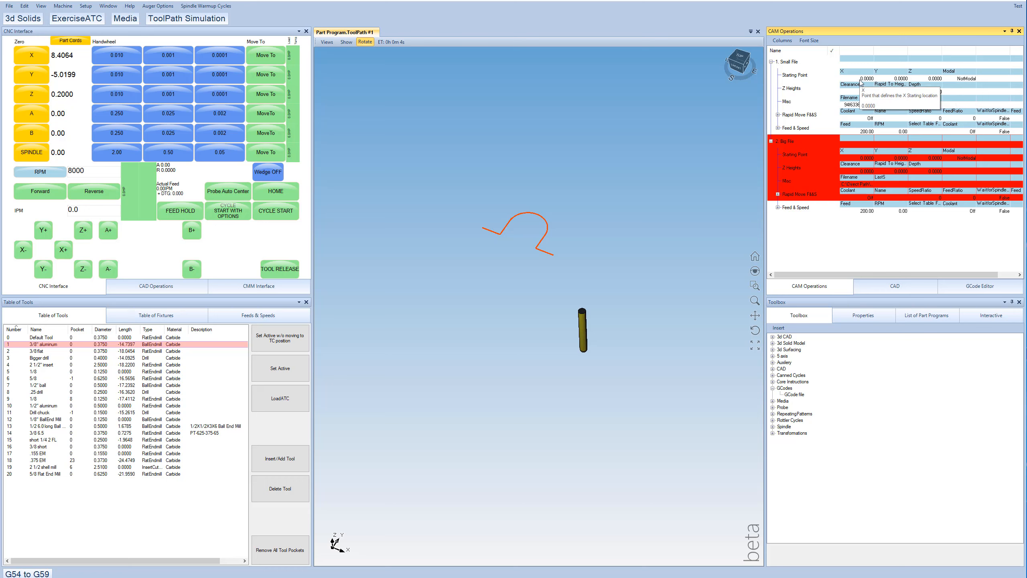
{"action": "left_click", "coordinate": [897, 77]}
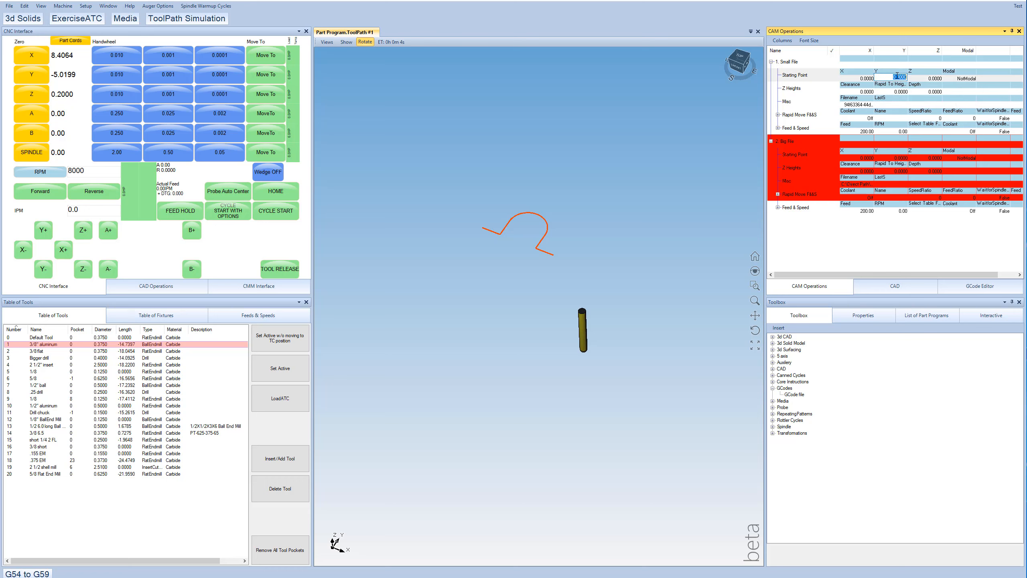
{"action": "type", "text": "5"}
{"action": "key", "text": "Return"}
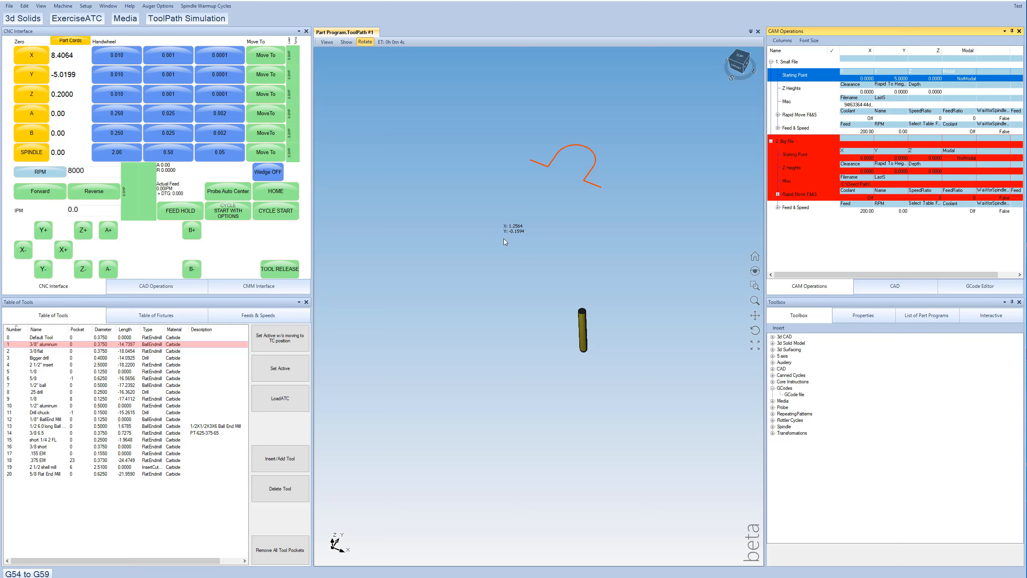
{"action": "key", "text": "ctrl+z"}
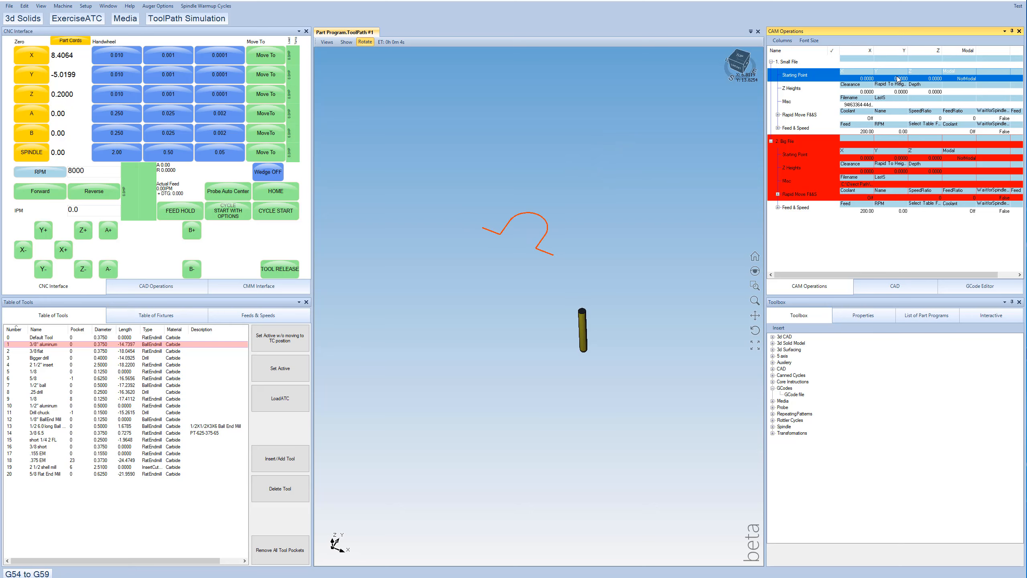
- Set the Small File's starting point to Modal and add a Mill instruction after the Big File operation
{"action": "left_click", "coordinate": [962, 81]}
{"action": "left_click", "coordinate": [957, 92]}
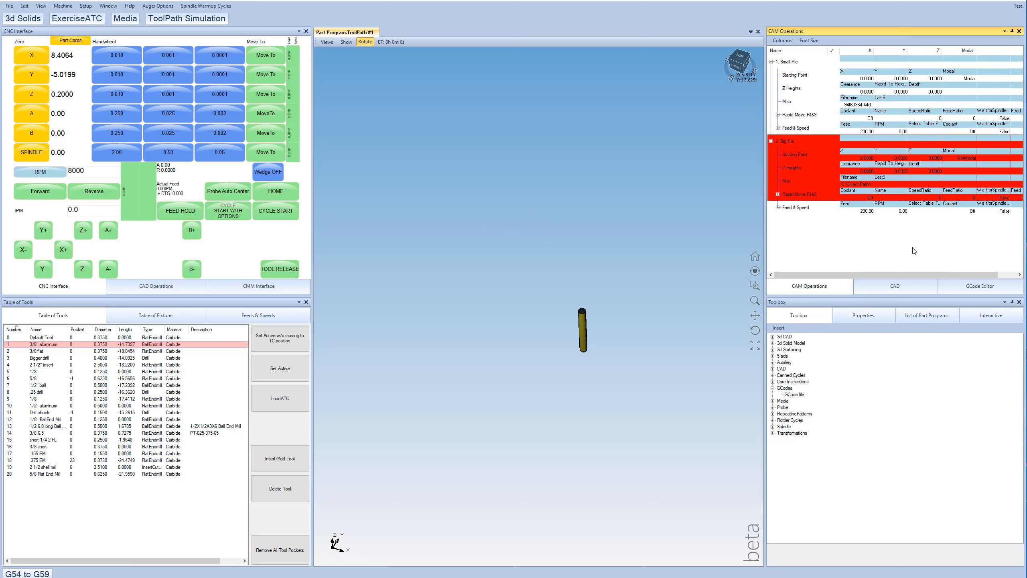
{"action": "left_click", "coordinate": [772, 381]}
{"action": "left_click_drag", "start_coordinate": [787, 471], "coordinate": [799, 257]}
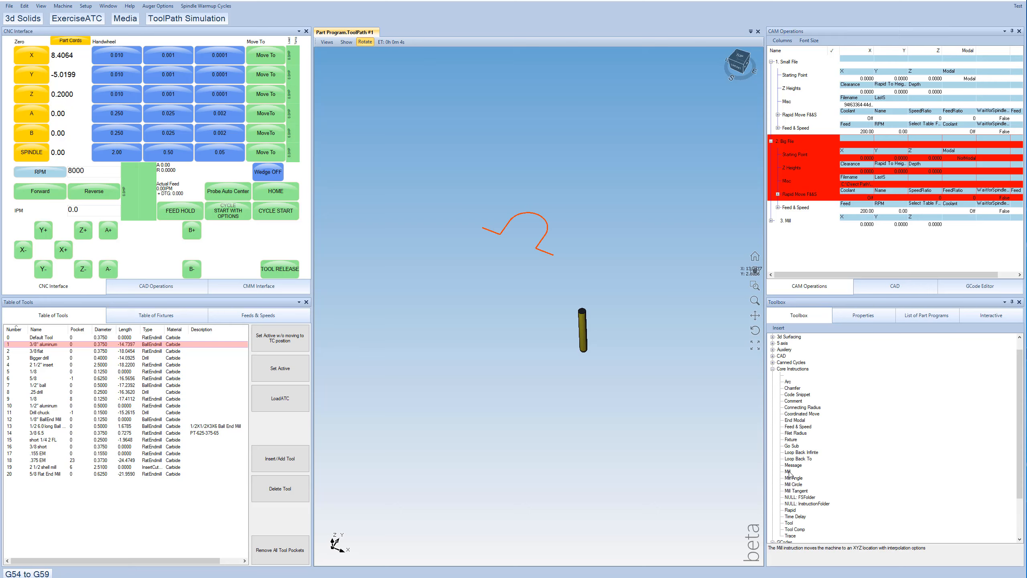
- Add a second Mill instruction with Y set to 2, and collapse the Big File operation
{"action": "left_click_drag", "start_coordinate": [788, 472], "coordinate": [779, 242]}
{"action": "double_click", "coordinate": [902, 238]}
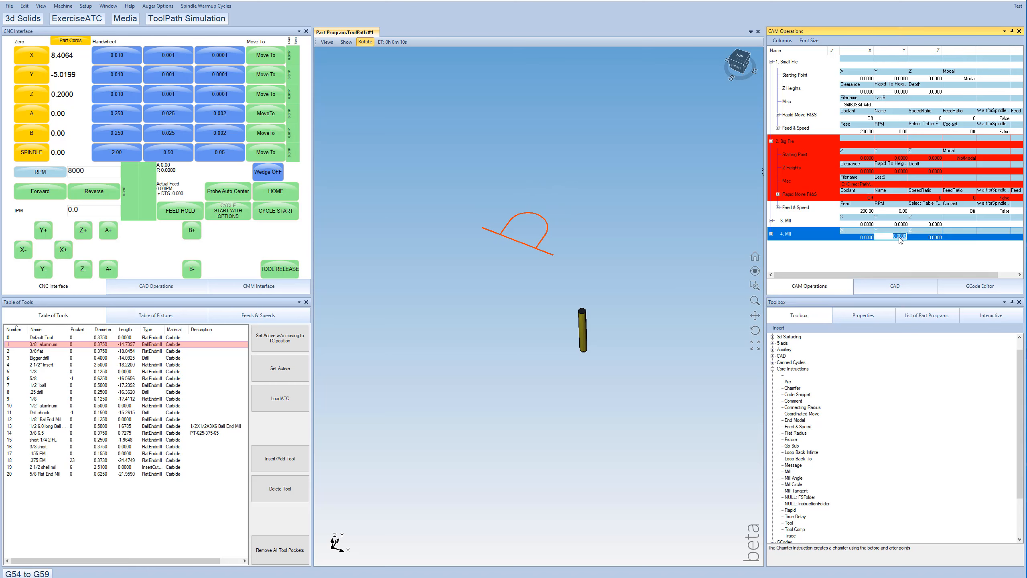
{"action": "type", "text": "2"}
{"action": "key", "text": "Return"}
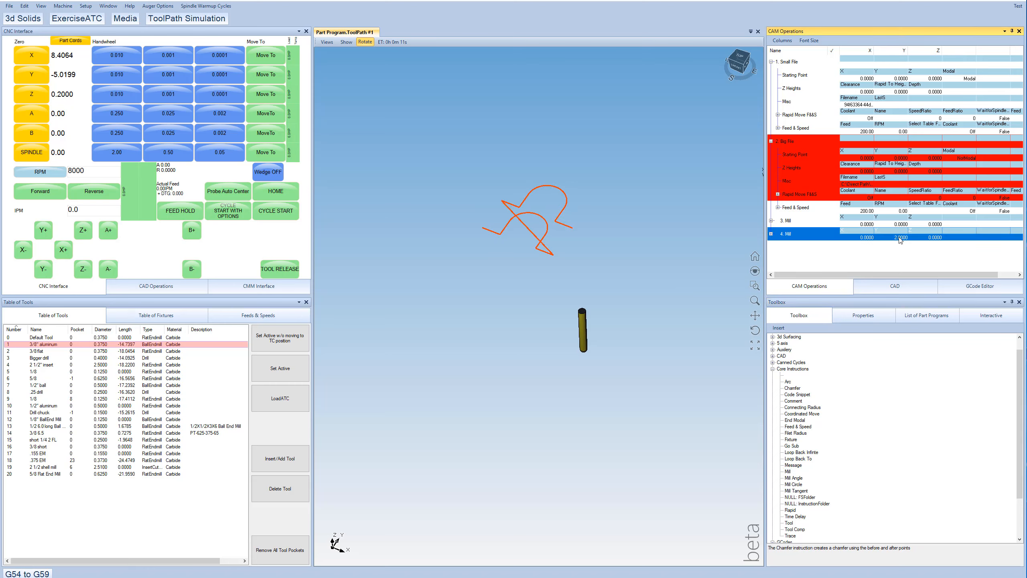
{"action": "left_click", "coordinate": [861, 251]}
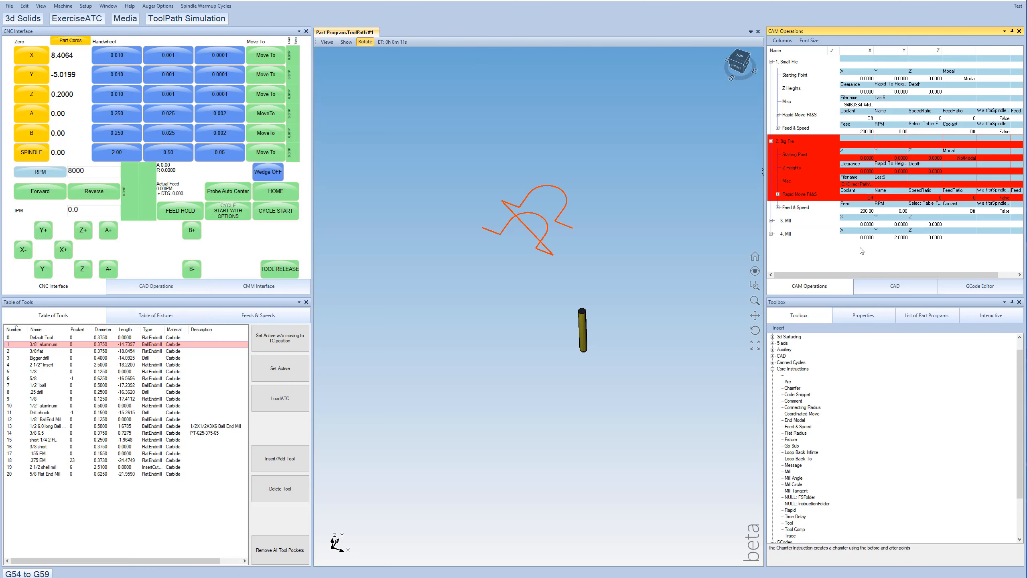
{"action": "left_click", "coordinate": [771, 141]}
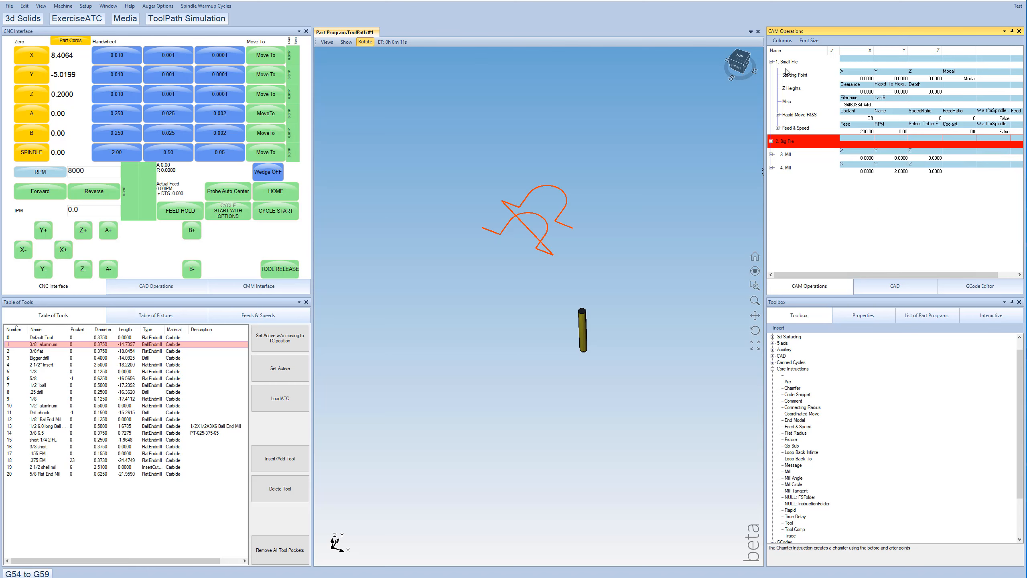
- Place twelve more Mill points scattered around the 3D view to repeat the Small File toolpath at each
{"action": "left_click", "coordinate": [791, 63]}
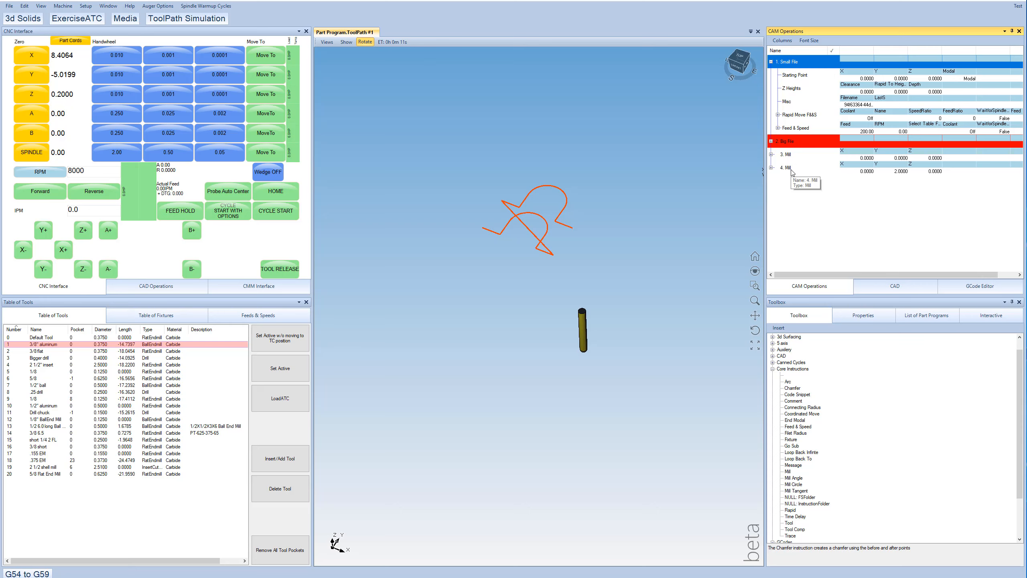
{"action": "left_click", "coordinate": [822, 193]}
{"action": "left_click", "coordinate": [569, 160]}
{"action": "left_click", "coordinate": [642, 205]}
{"action": "left_click", "coordinate": [665, 306]}
{"action": "left_click", "coordinate": [598, 414]}
{"action": "left_click", "coordinate": [551, 334]}
{"action": "left_click", "coordinate": [550, 312]}
{"action": "left_click", "coordinate": [472, 357]}
{"action": "left_click", "coordinate": [409, 351]}
{"action": "left_click", "coordinate": [424, 251]}
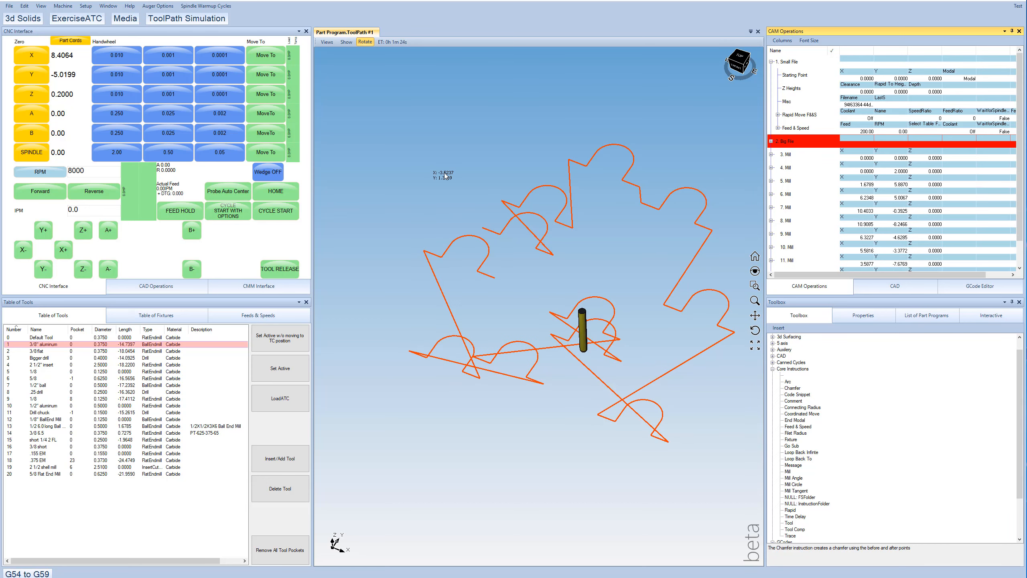
{"action": "left_click", "coordinate": [445, 169]}
{"action": "left_click", "coordinate": [502, 117]}
{"action": "left_click", "coordinate": [572, 108]}
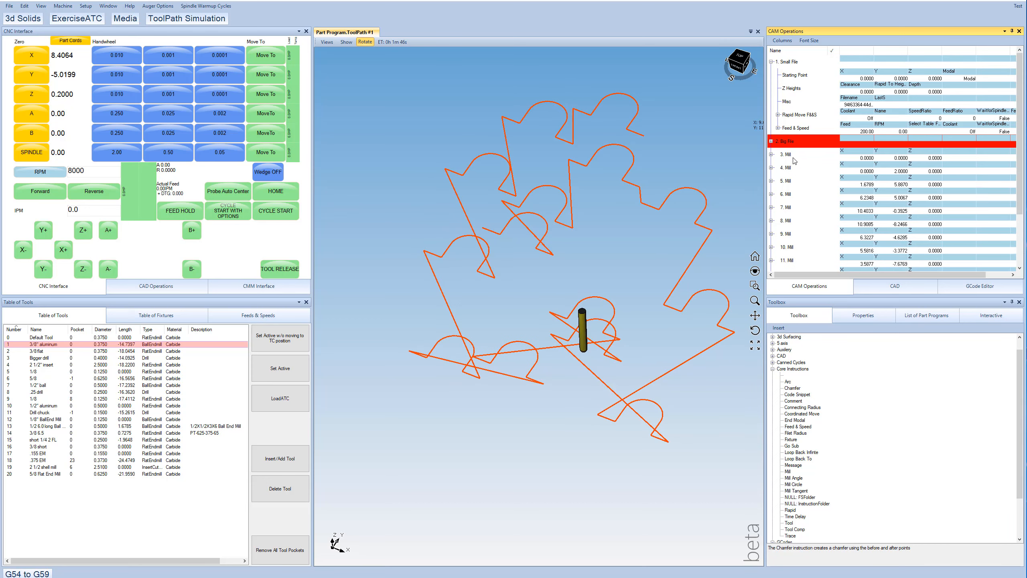
- Change the arc radius to R1.5 in the Small File's G-code and update the toolpath
{"action": "scroll", "coordinate": [838, 233], "scroll_direction": "down", "scroll_amount": 2}
{"action": "scroll", "coordinate": [840, 233], "scroll_direction": "up", "scroll_amount": 2}
{"action": "left_click", "coordinate": [784, 62]}
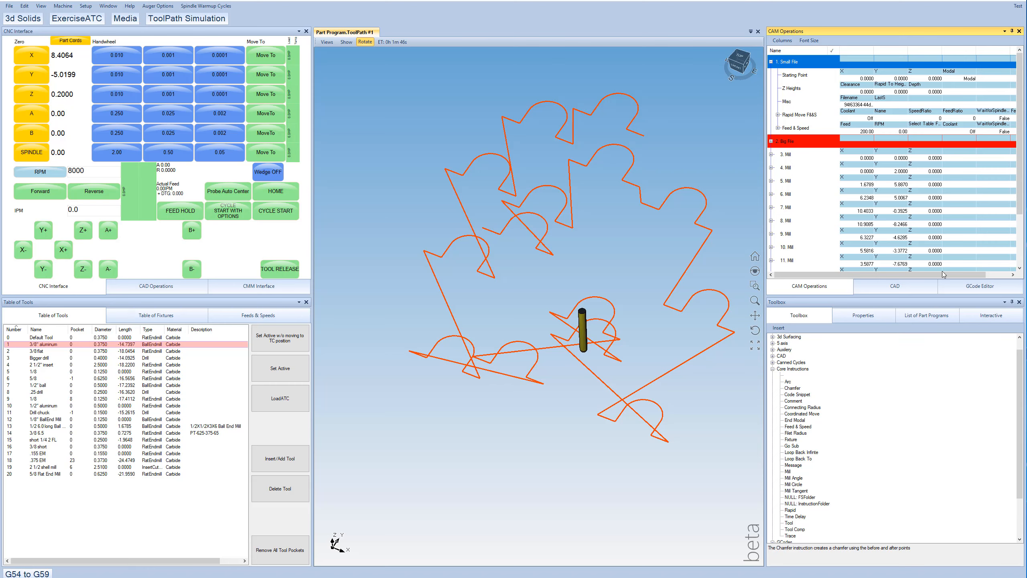
{"action": "left_click", "coordinate": [979, 286]}
{"action": "left_click", "coordinate": [783, 66]}
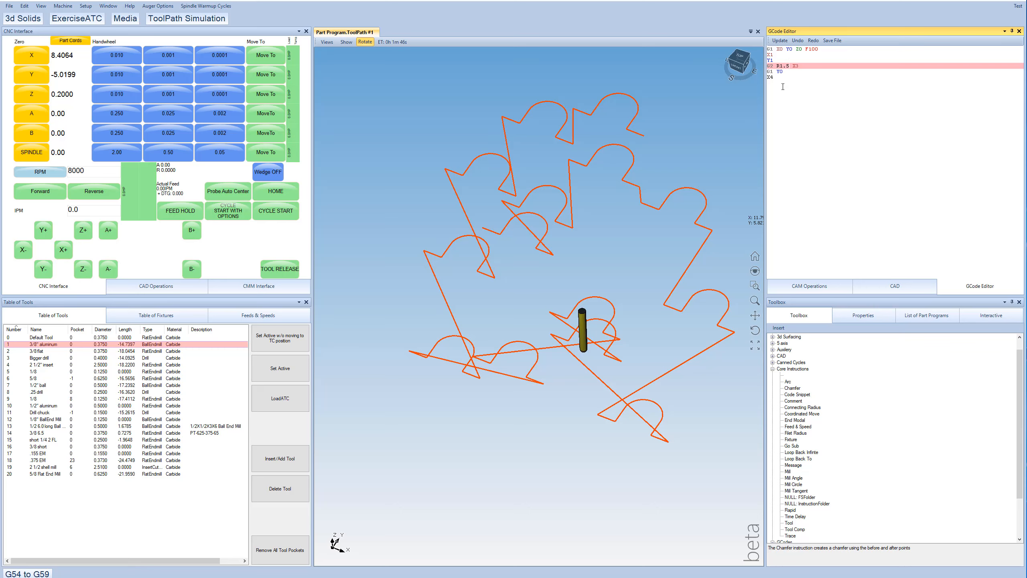
{"action": "left_click", "coordinate": [779, 41]}
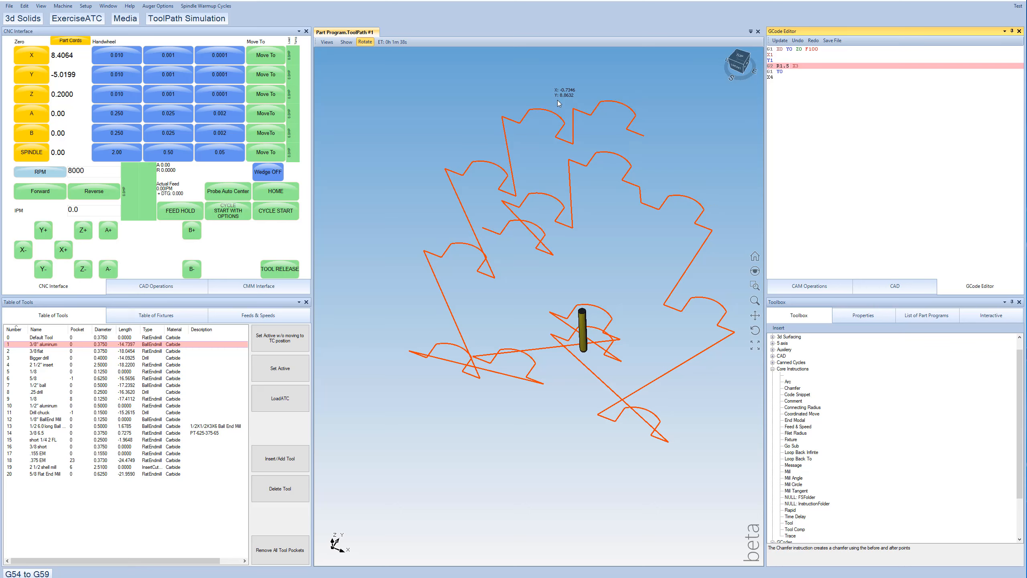
{"action": "left_click", "coordinate": [805, 290]}
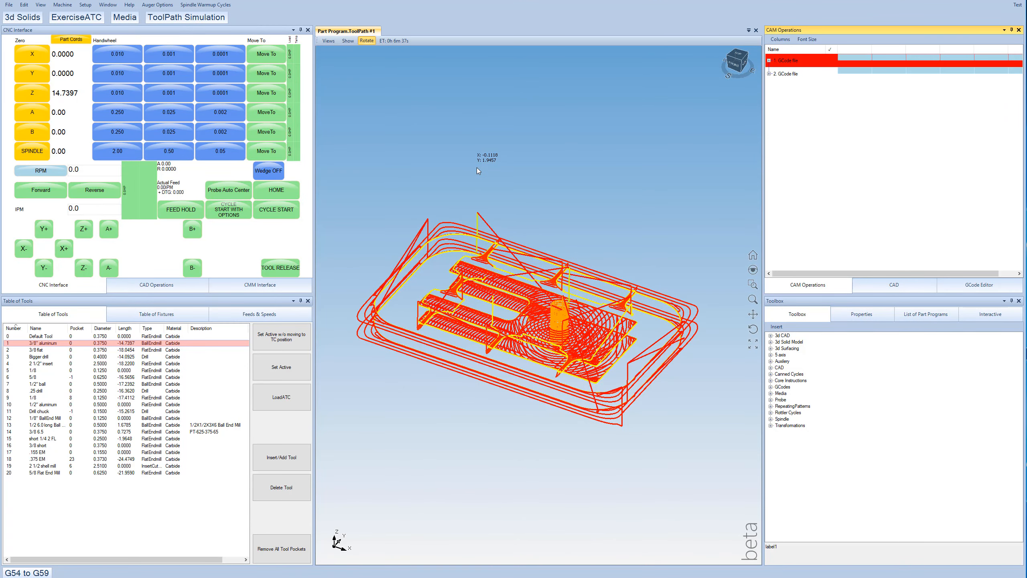
- Open the options of the Bigger drill tool and examine its 3D preview, length and diameter
{"action": "left_click", "coordinate": [28, 572]}
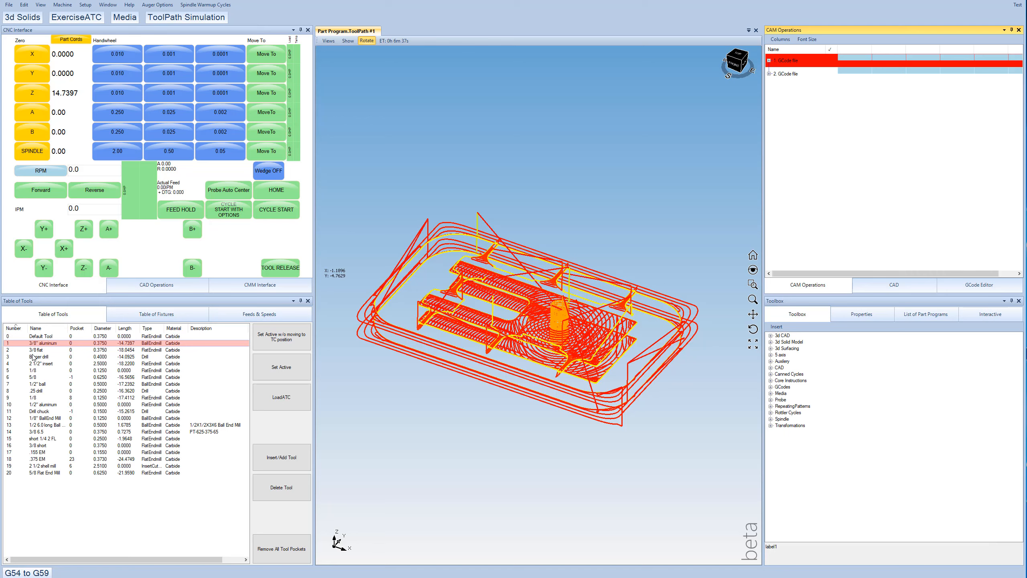
{"action": "left_click", "coordinate": [39, 357]}
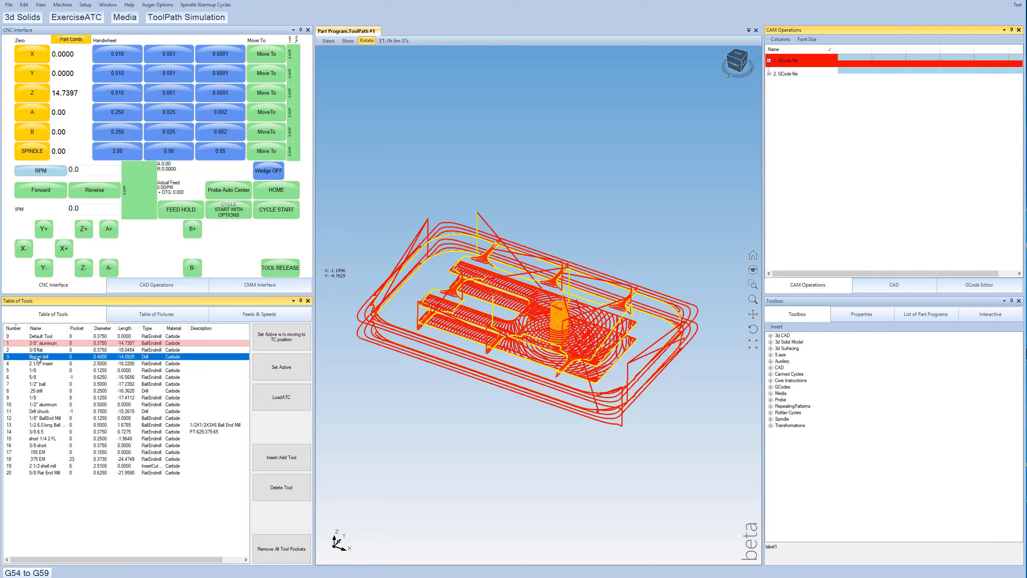
{"action": "double_click", "coordinate": [39, 357]}
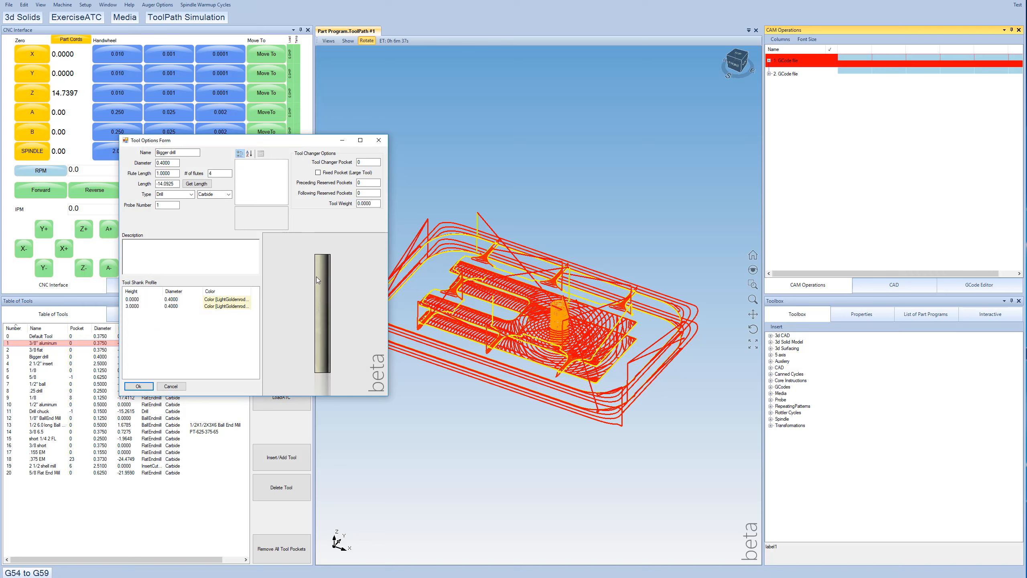
{"action": "mouse_move", "coordinate": [317, 279]}
{"action": "middle_mouse_down"}
{"action": "mouse_move", "coordinate": [334, 360]}
{"action": "mouse_move", "coordinate": [322, 296]}
{"action": "middle_mouse_up"}
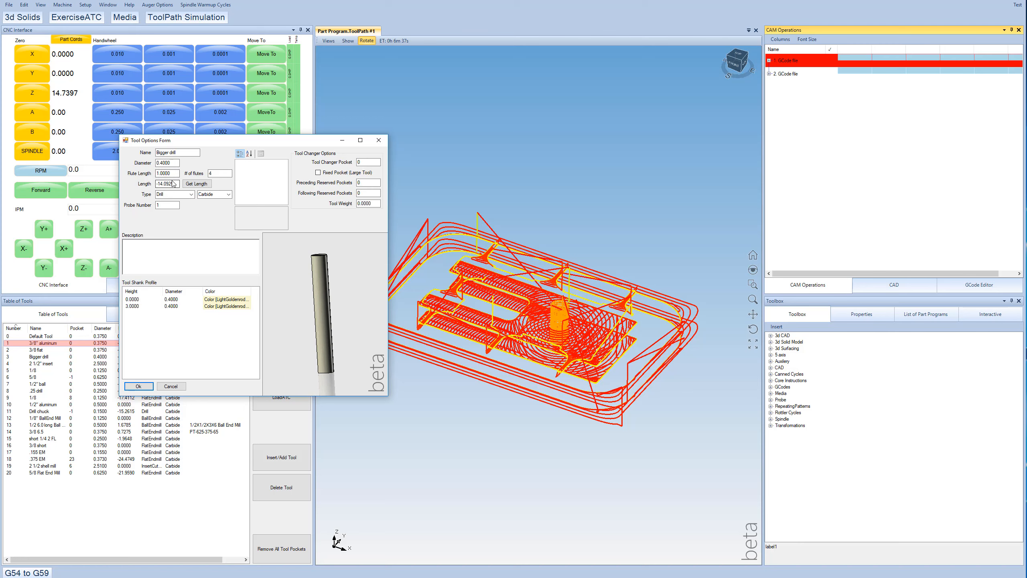
{"action": "left_click_drag", "start_coordinate": [174, 184], "coordinate": [150, 181]}
{"action": "double_click", "coordinate": [170, 163]}
{"action": "left_click", "coordinate": [170, 162]}
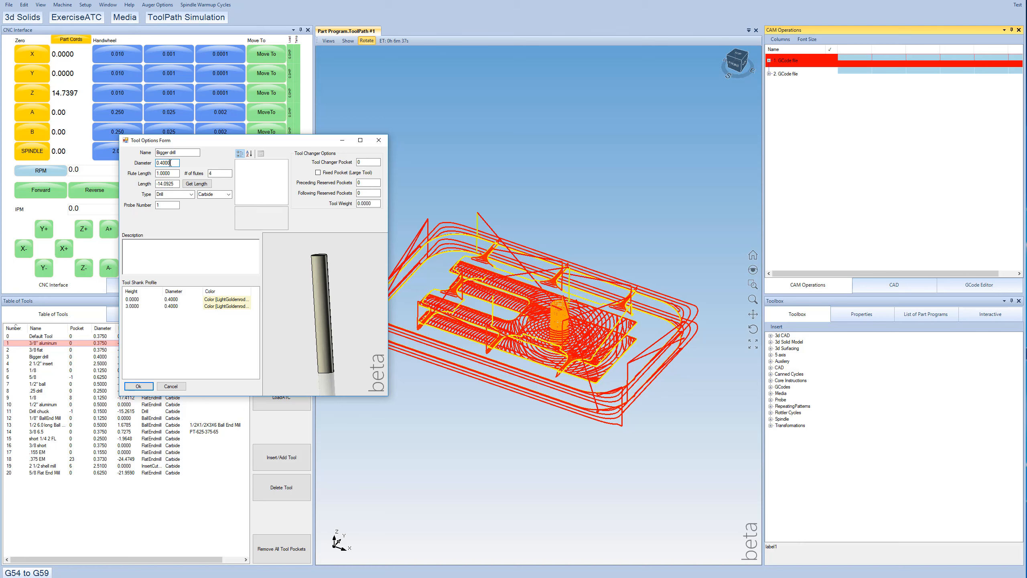